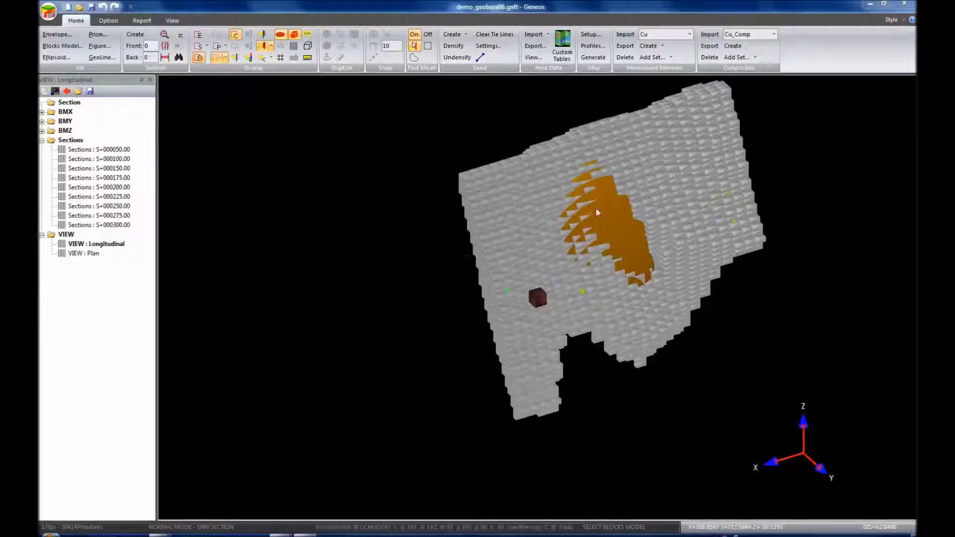
Step: Orbit the copper block model to see the orange orebody from another side, then bring up the block models list
left_click_drag(591, 214, 473, 249)
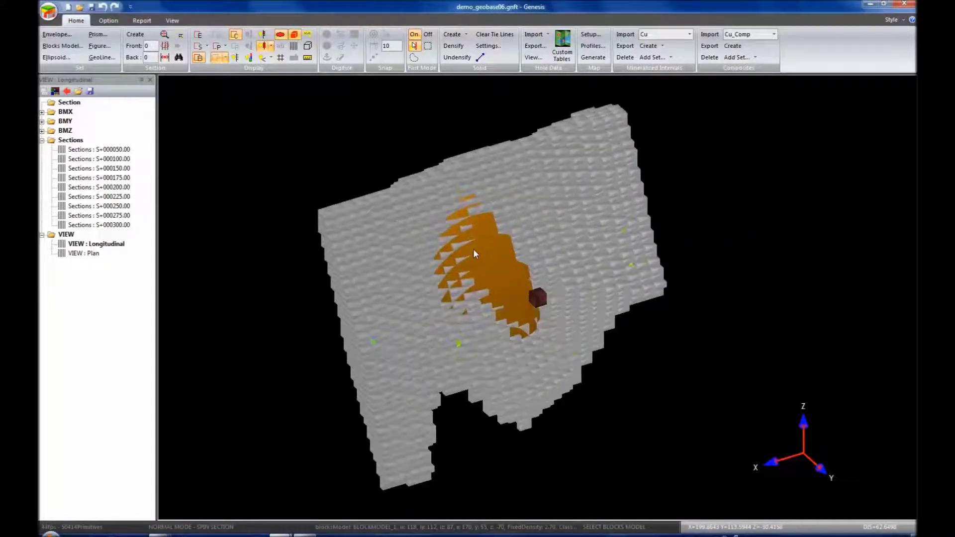
left_click(58, 47)
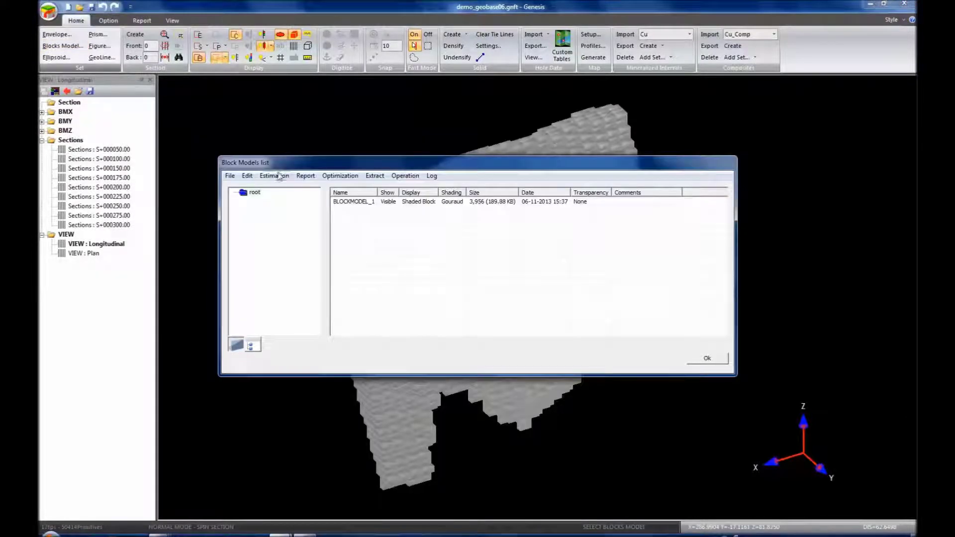
Step: Select BLOCKMODEL_1 in the Block Models list and show its Estimation menu
left_click(359, 201)
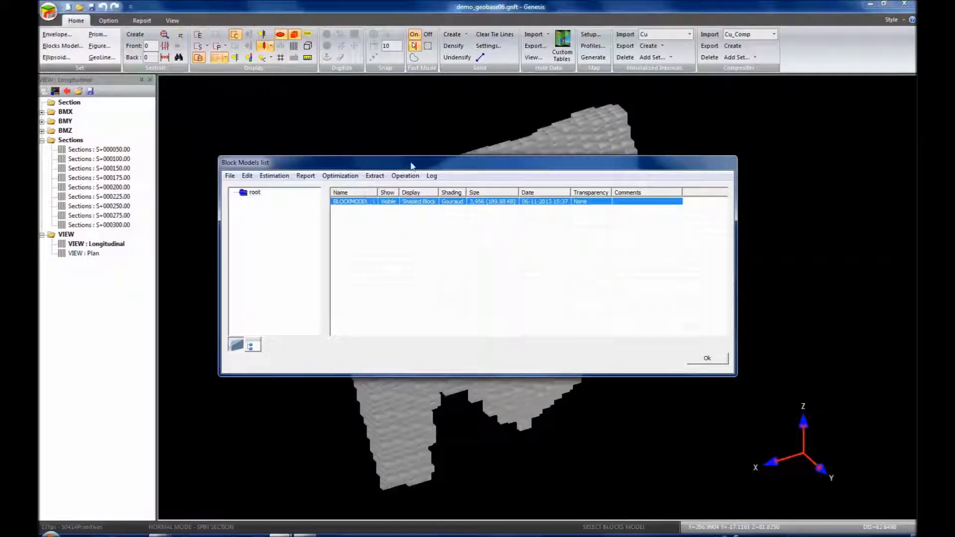
left_click_drag(410, 166, 420, 200)
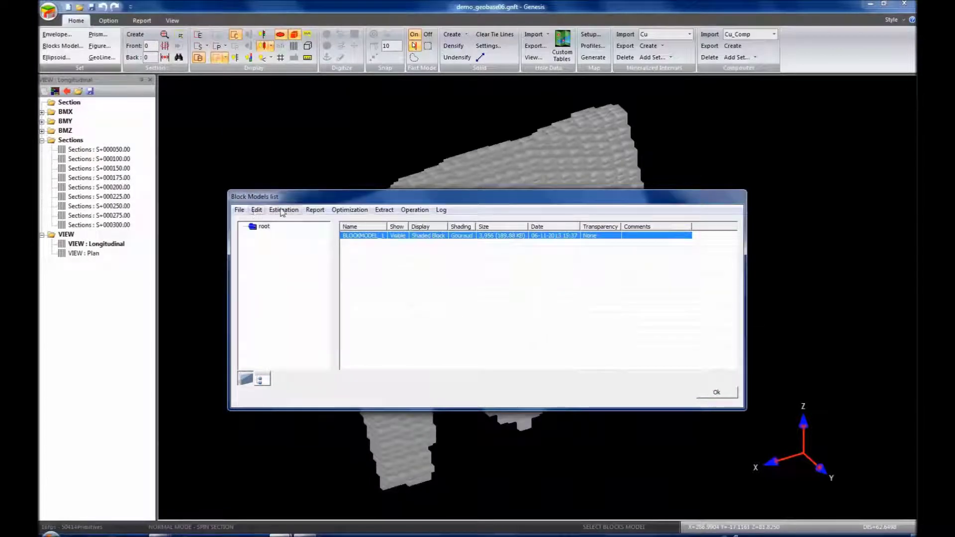
left_click(282, 211)
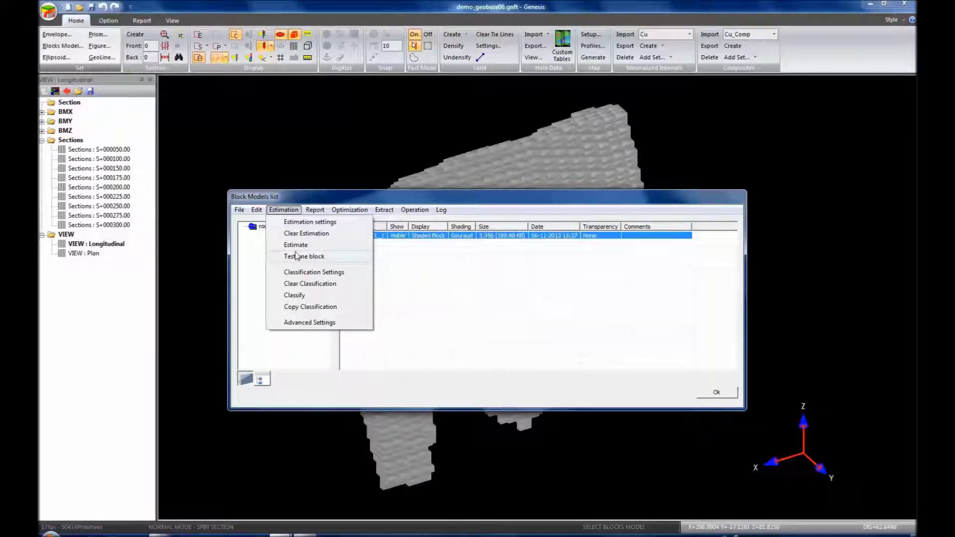
Step: Pick Cu in BLOCKMODEL_1's estimation setup, keep the Estimation type, and open Set Estimation
left_click(301, 224)
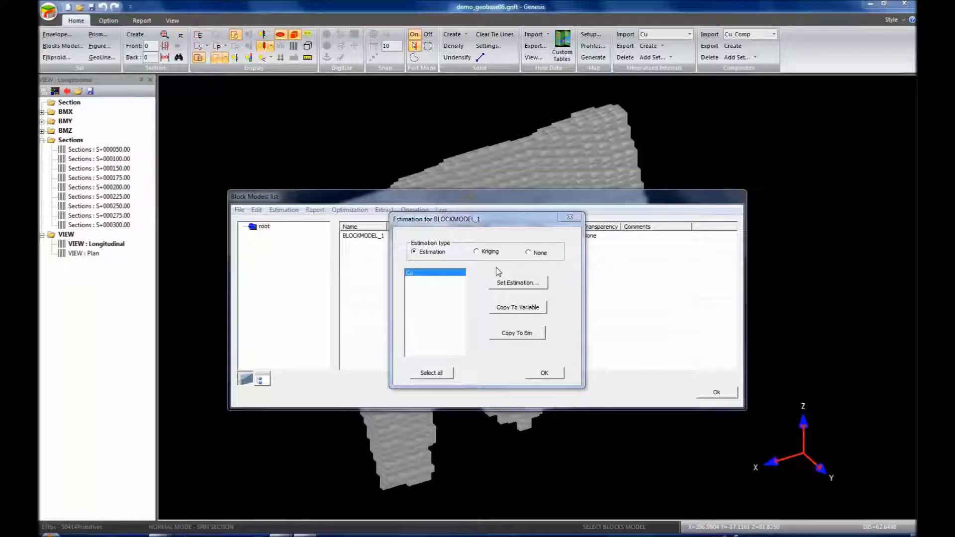
left_click(420, 279)
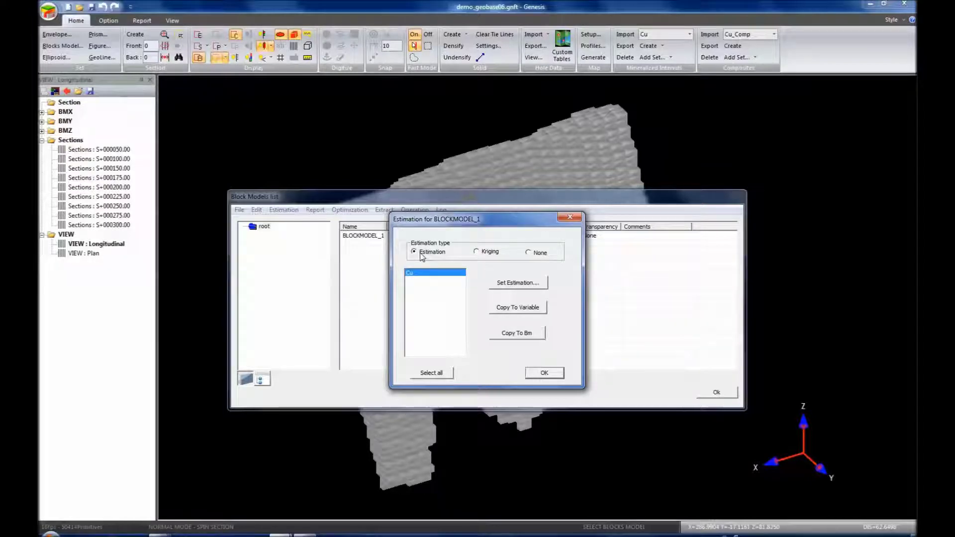
left_click(476, 252)
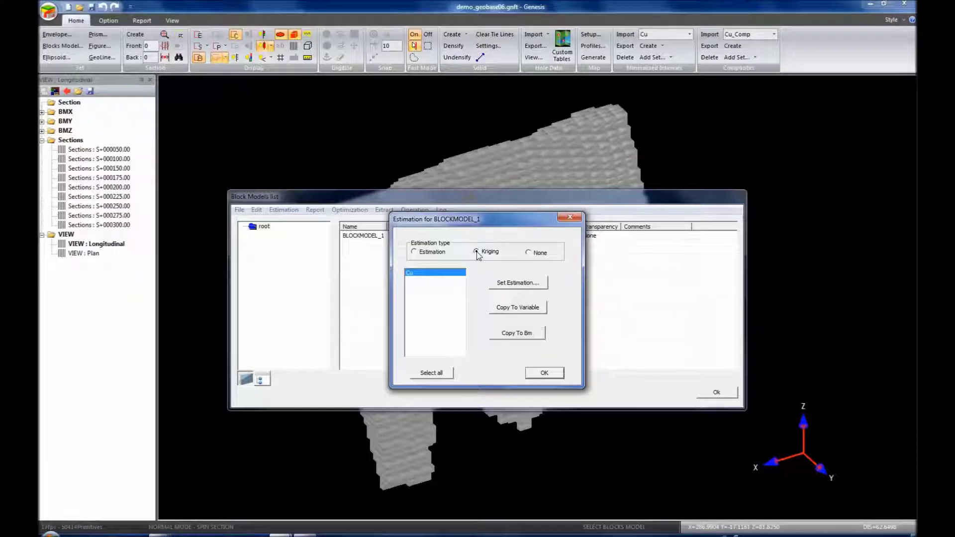
left_click(529, 253)
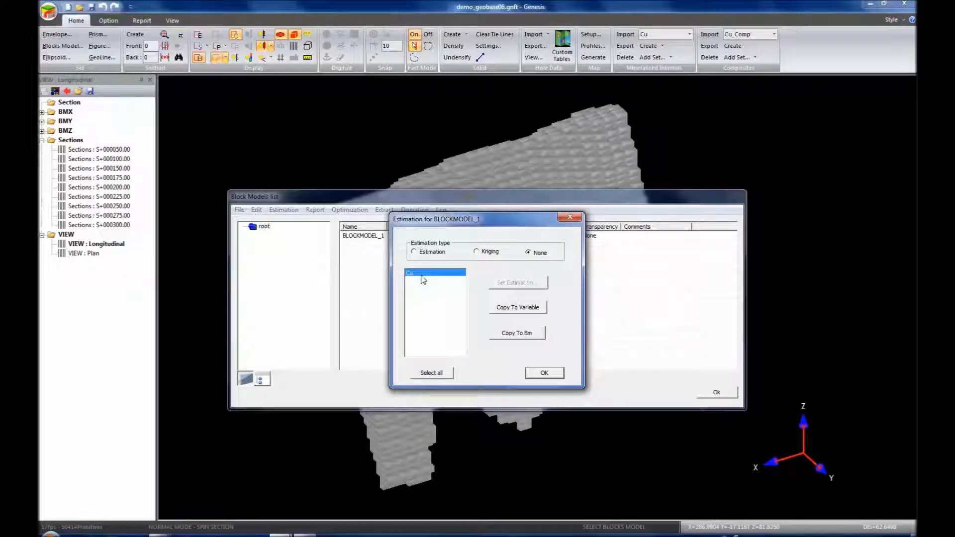
left_click(414, 252)
left_click(508, 285)
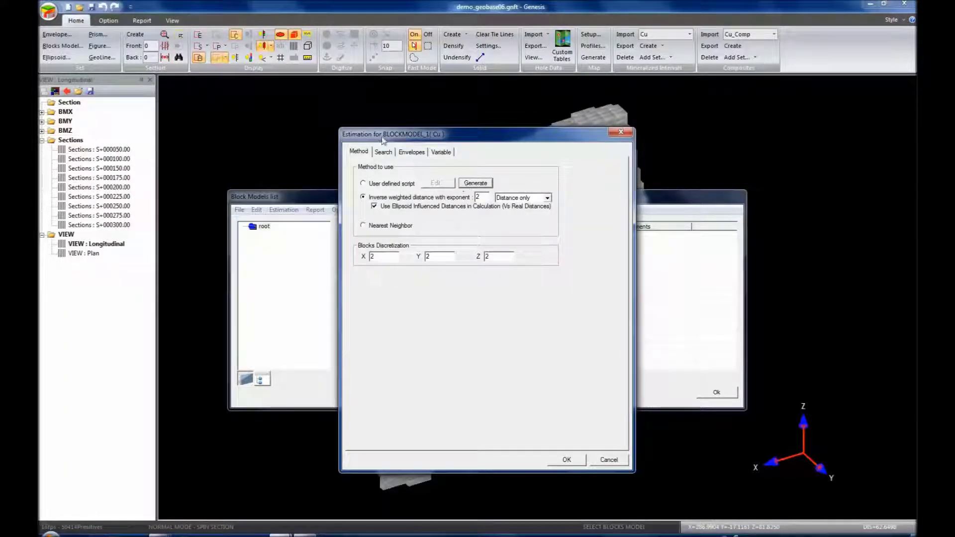
left_click_drag(383, 140, 407, 150)
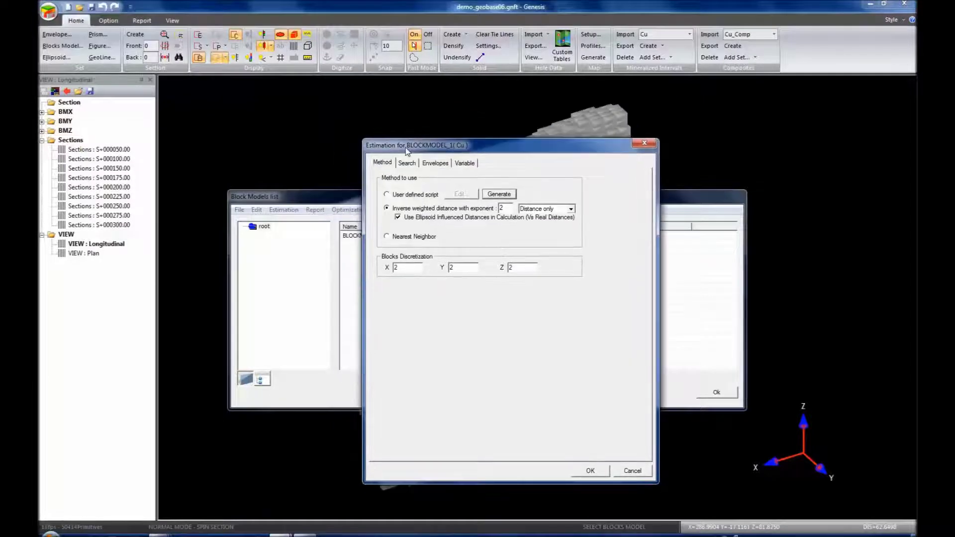
left_click(386, 194)
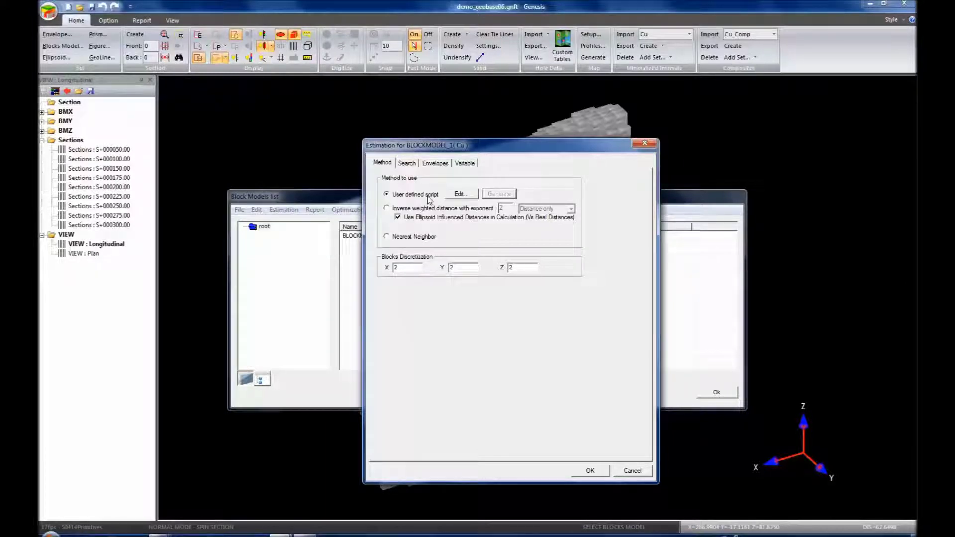
left_click(387, 208)
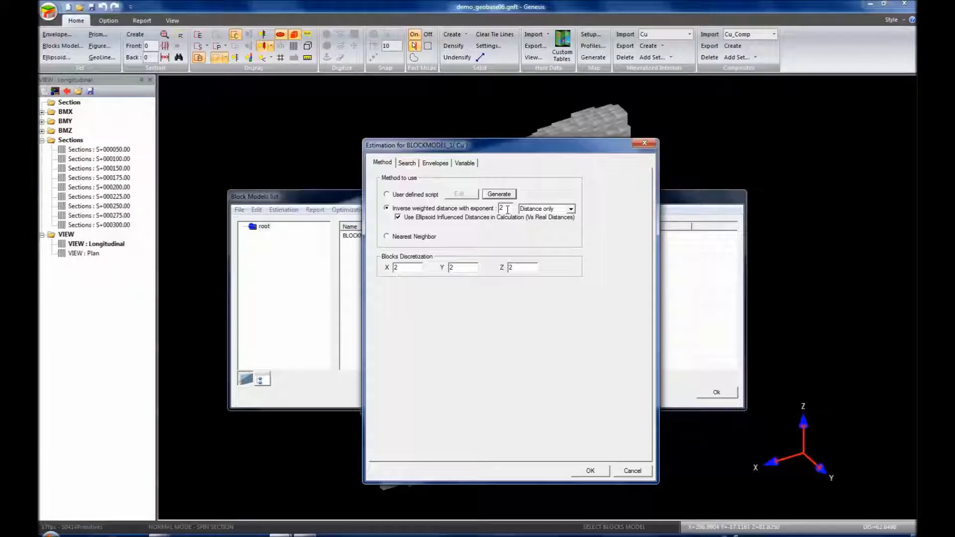
key("BackSpace")
type("1")
key("BackSpace")
type("3")
key("BackSpace")
type("2")
left_click(398, 217)
left_click(397, 218)
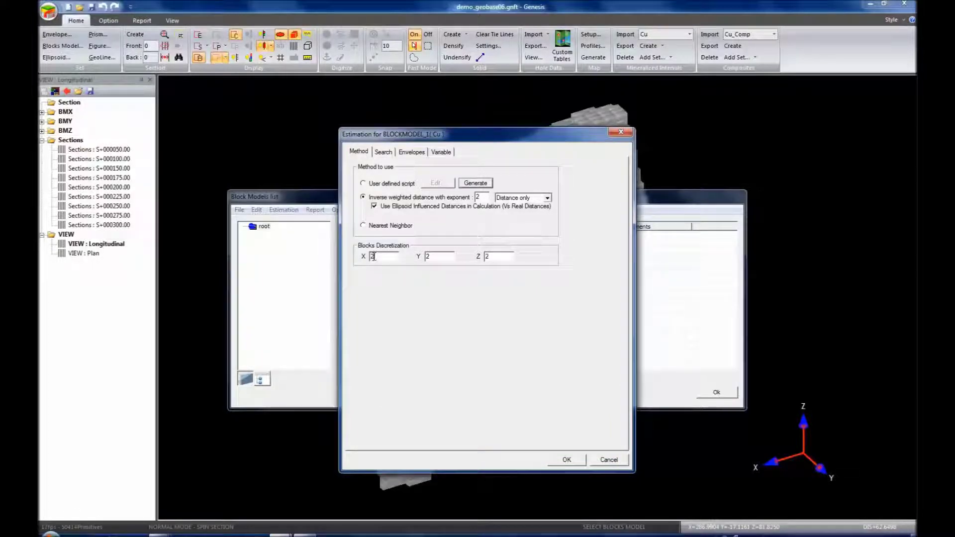
double_click(486, 256)
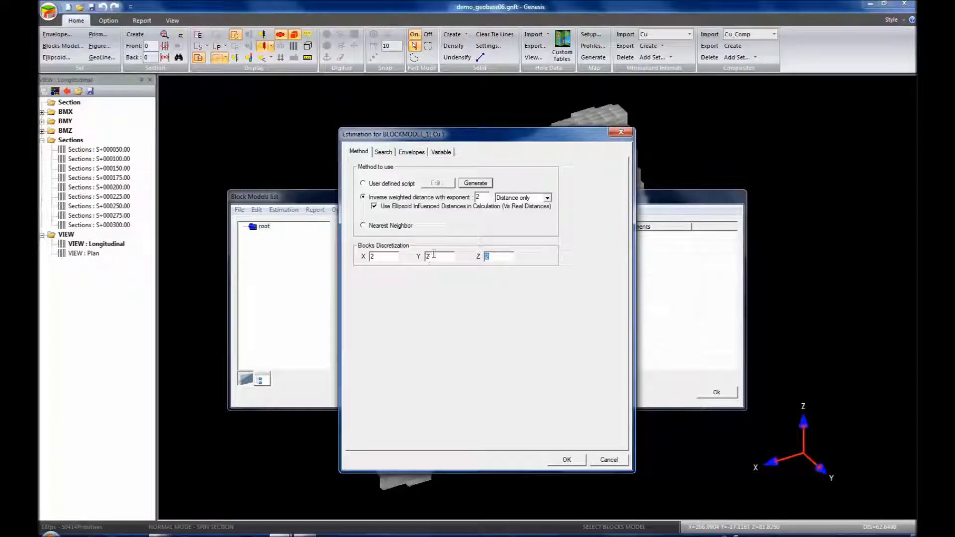
left_click(384, 152)
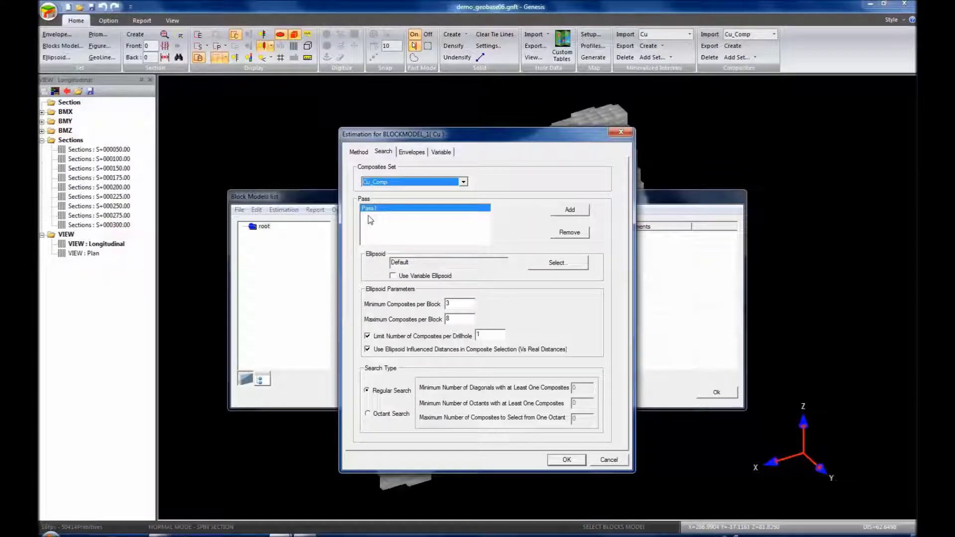
Step: Assign the Default ellipsoid as the search ellipsoid for the Cu estimate
left_click(558, 263)
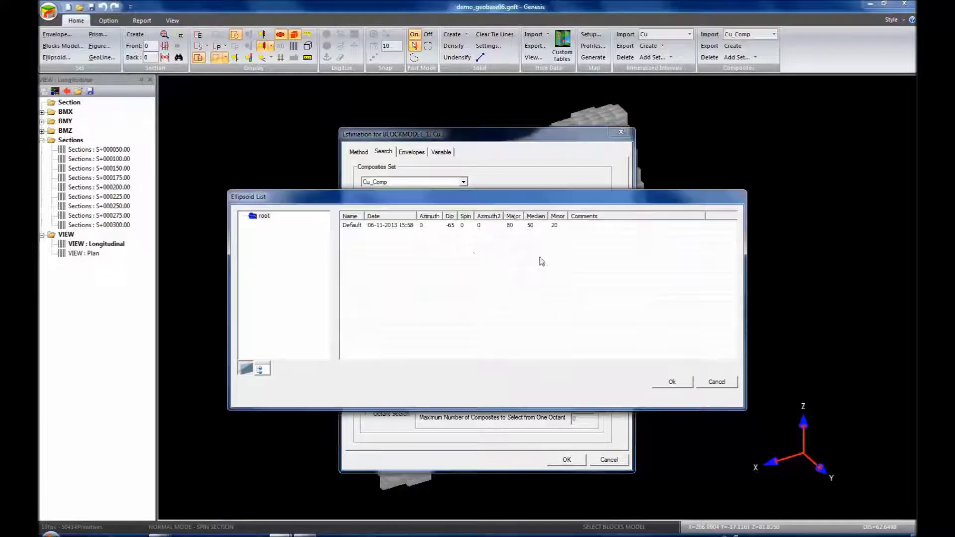
left_click(369, 226)
left_click(671, 382)
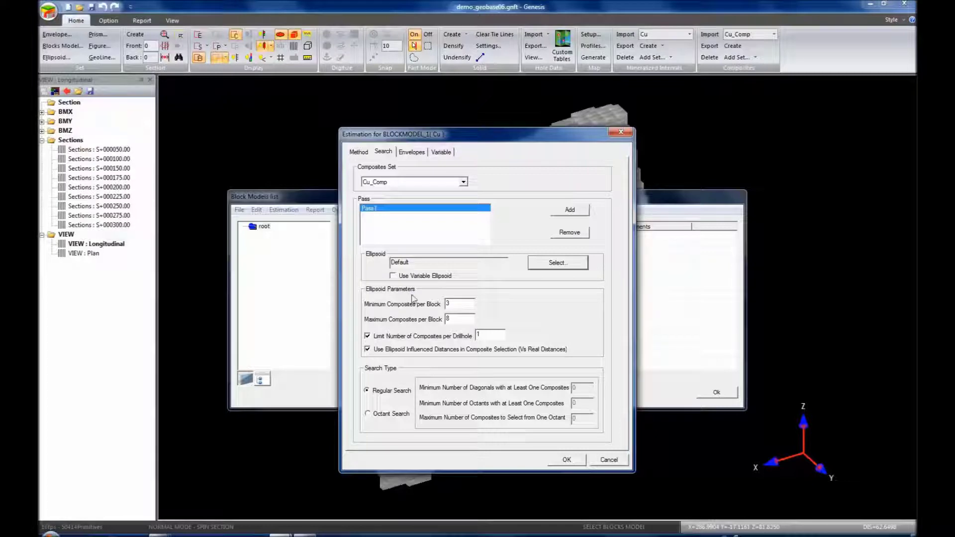
left_click(454, 304)
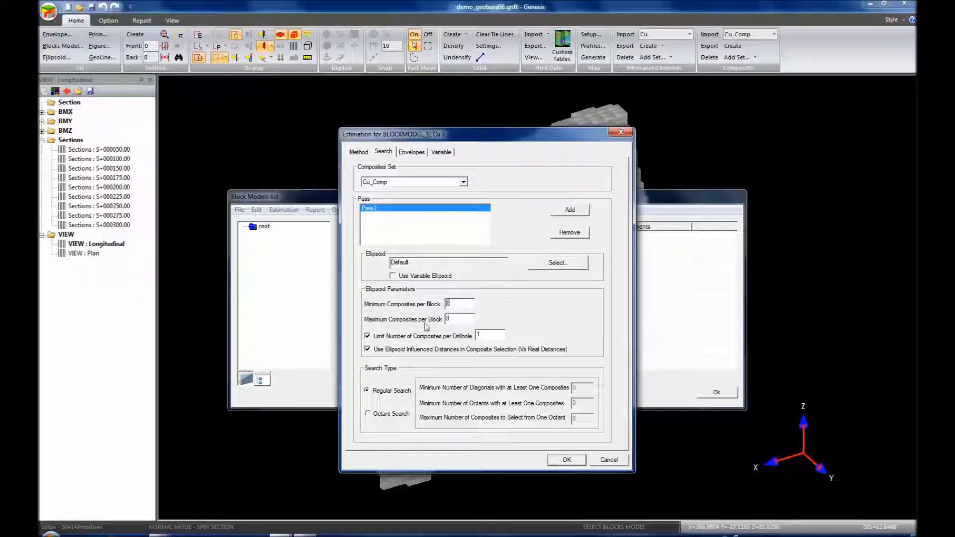
Step: Set minimum composites per block to 2 and limit composites per drillhole to 3
key("shift+Home")
type("2")
key("Tab")
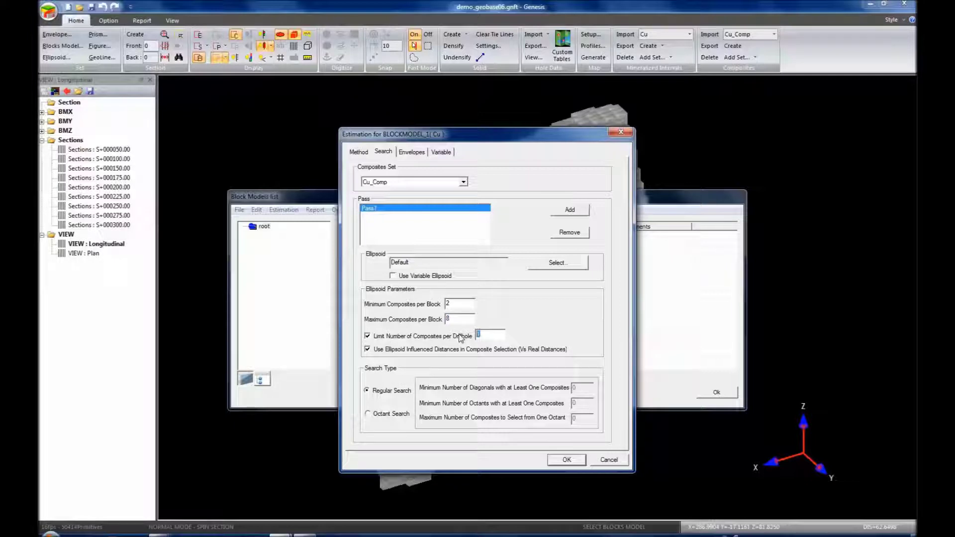
type("3")
left_click(413, 152)
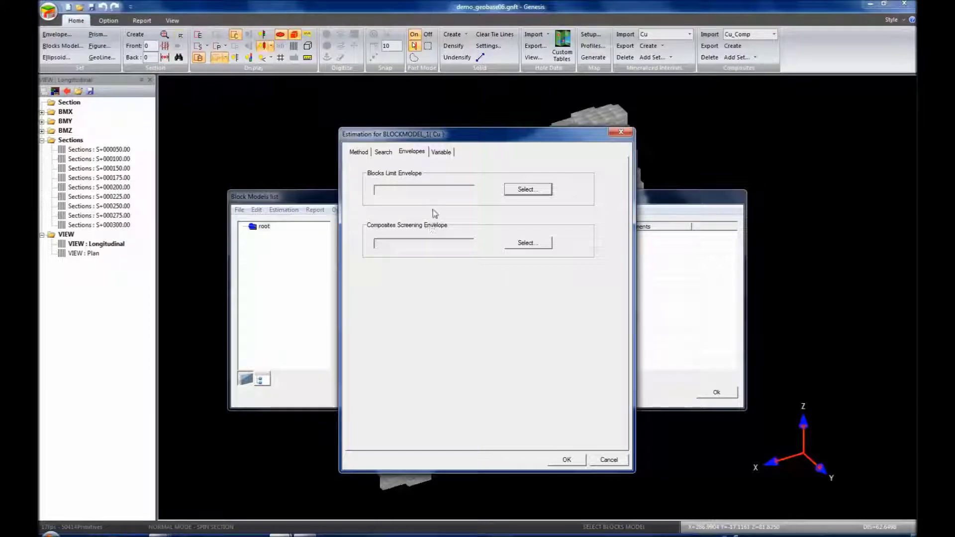
Step: Confirm variable Cu with FixedDensity specific gravity and Cu as the recovery variable
left_click(439, 155)
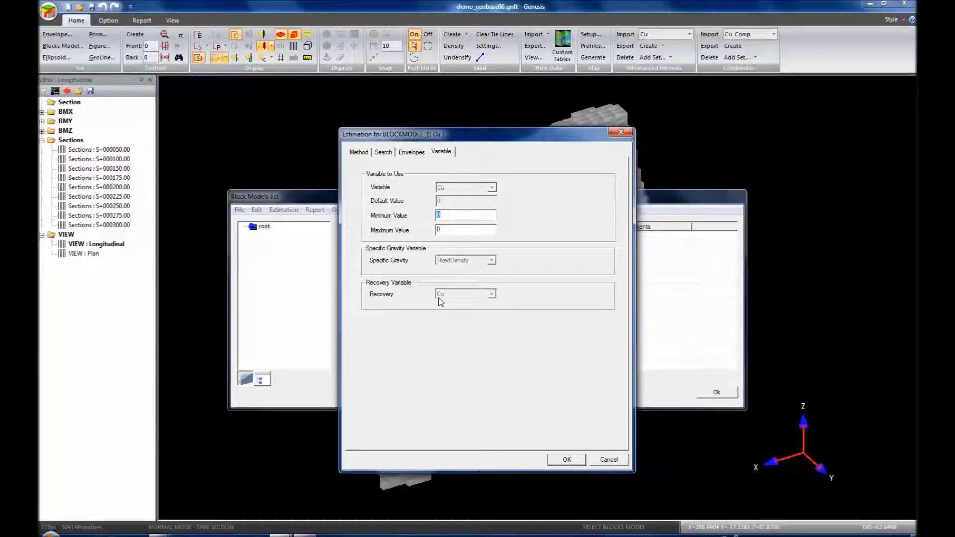
left_click(567, 459)
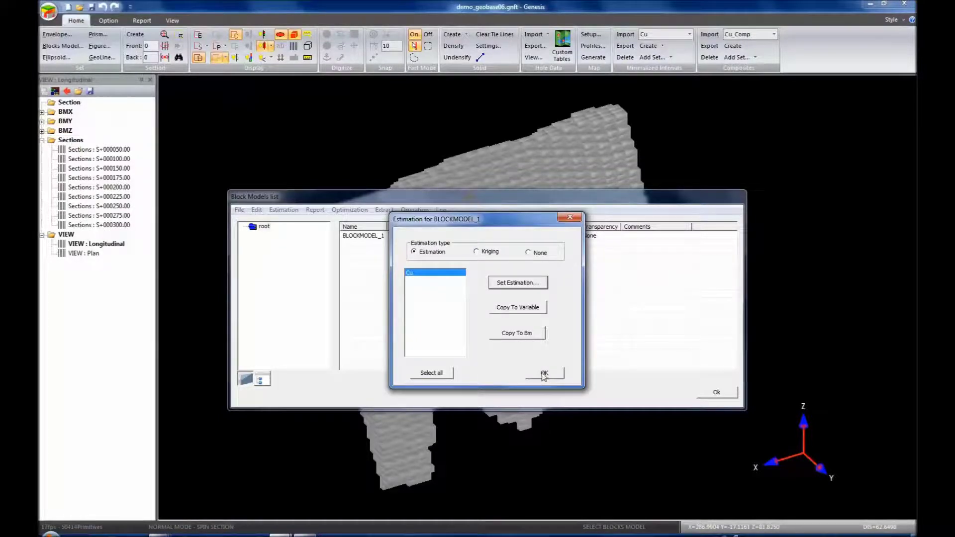
Step: Accept BLOCKMODEL_1's Cu estimation setup to return to the Block Models list
left_click(544, 374)
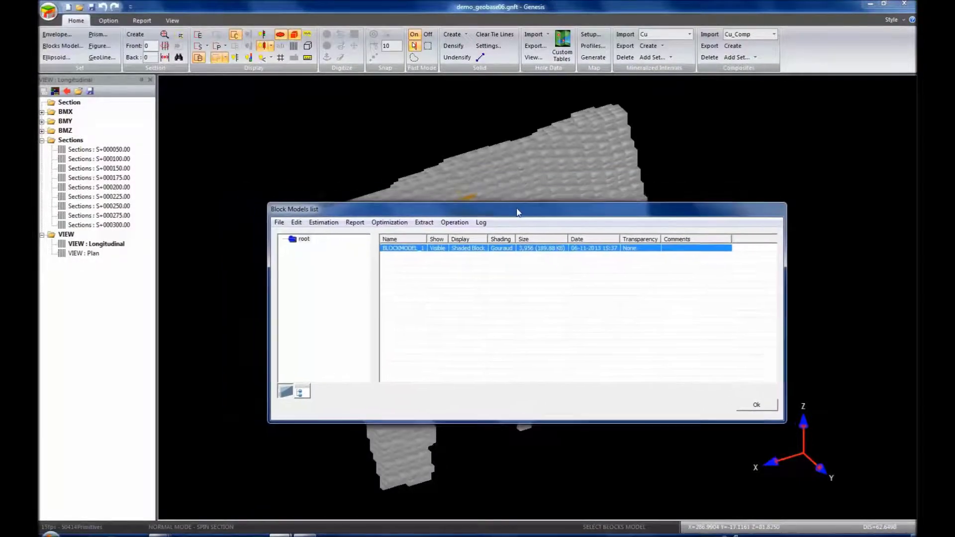
Step: Run Estimation > Estimate on BLOCKMODEL_1 and view the blocks coloured by copper grade
left_click_drag(517, 212, 517, 216)
left_click(330, 227)
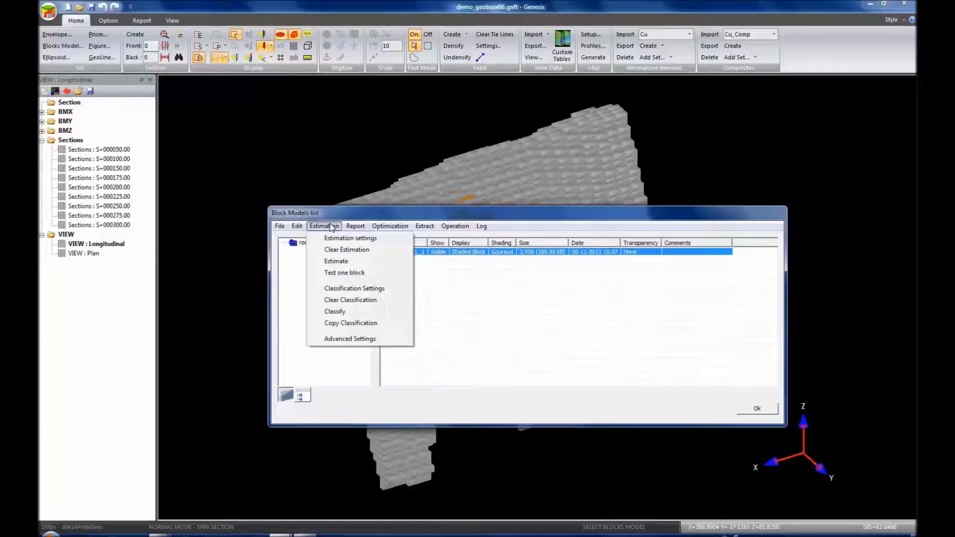
left_click(338, 261)
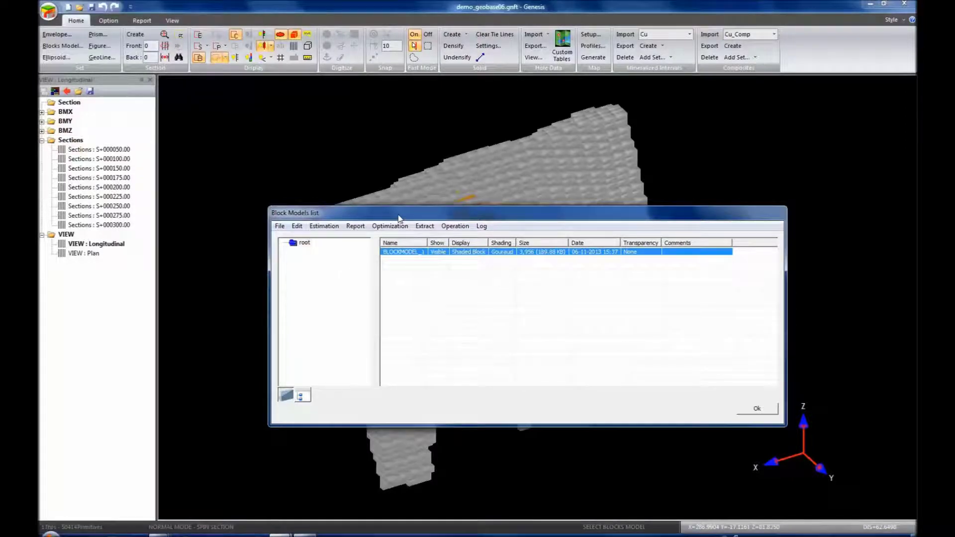
left_click(757, 409)
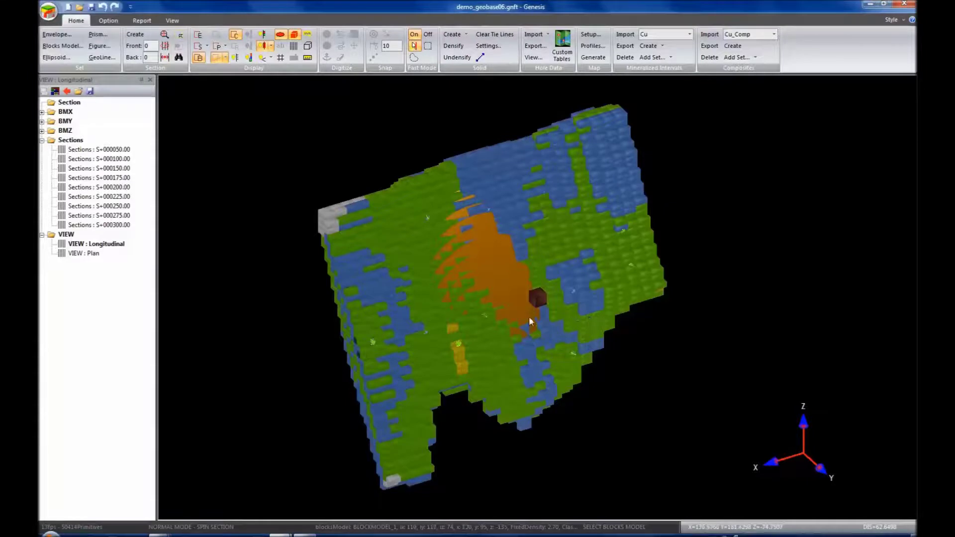
left_click_drag(476, 280, 449, 263)
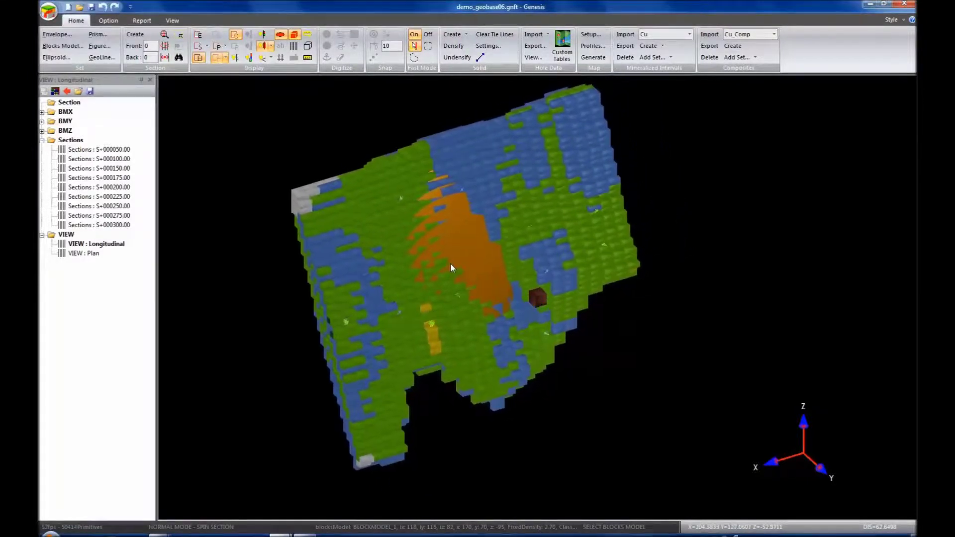
left_click(300, 194)
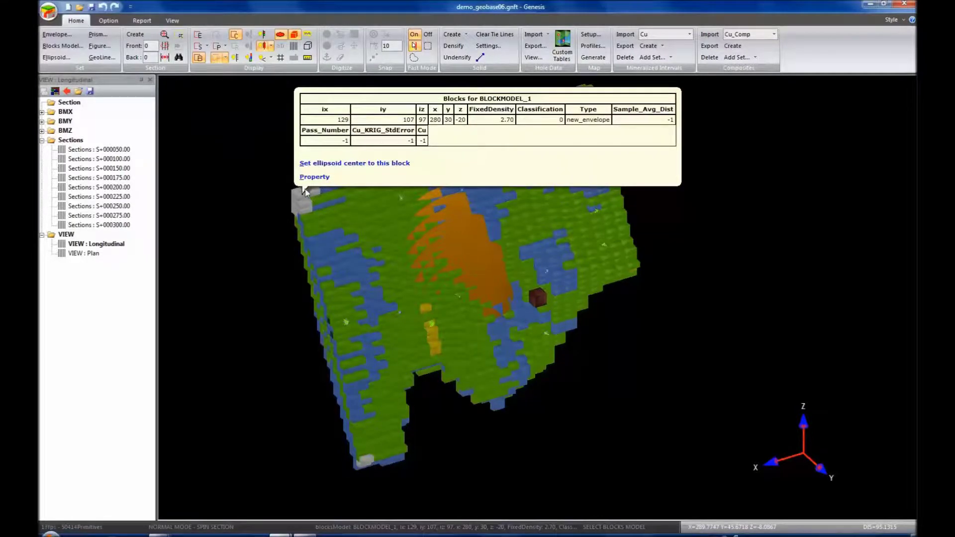
mouse_move(362, 205)
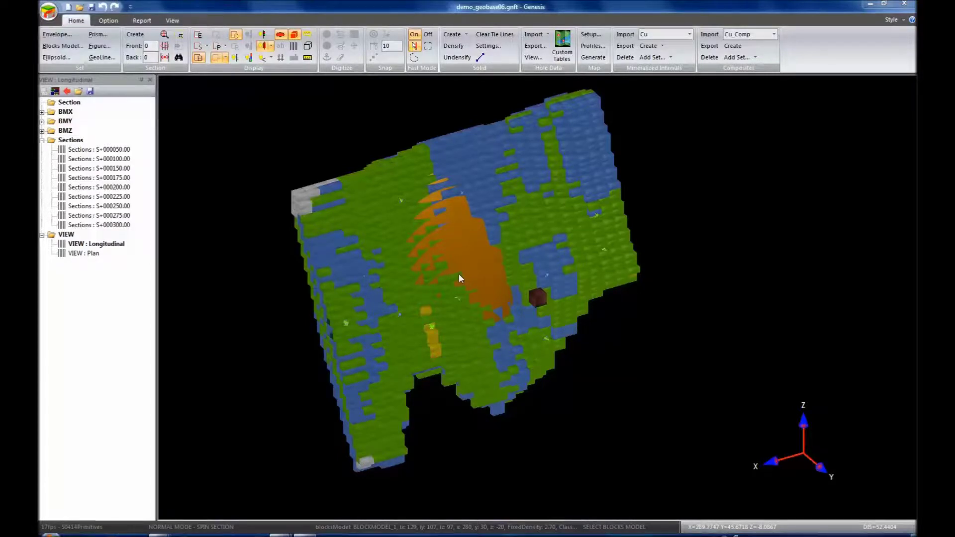
Step: Resize the Default ellipsoid to major 100 and median 80, leaving minor at 20
left_click(56, 57)
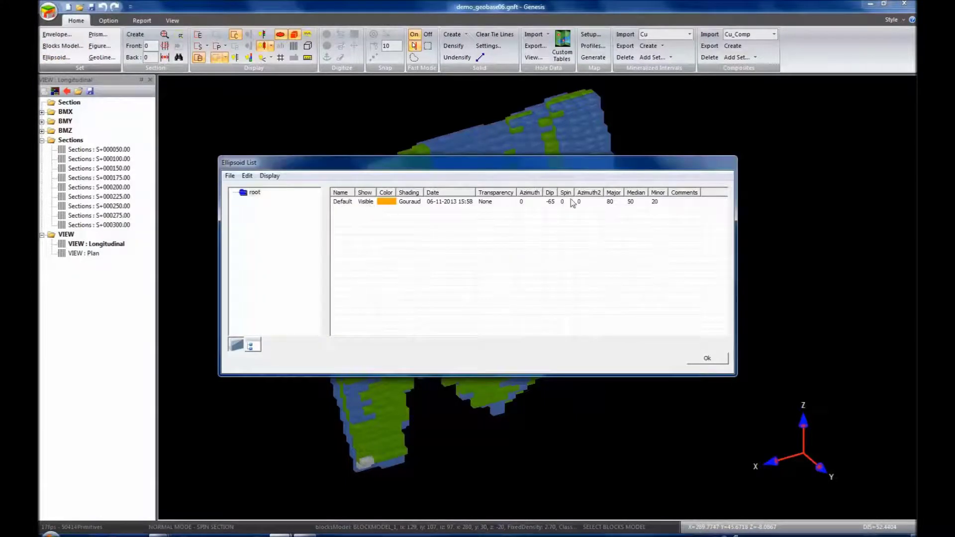
double_click(611, 203)
type("100")
double_click(631, 202)
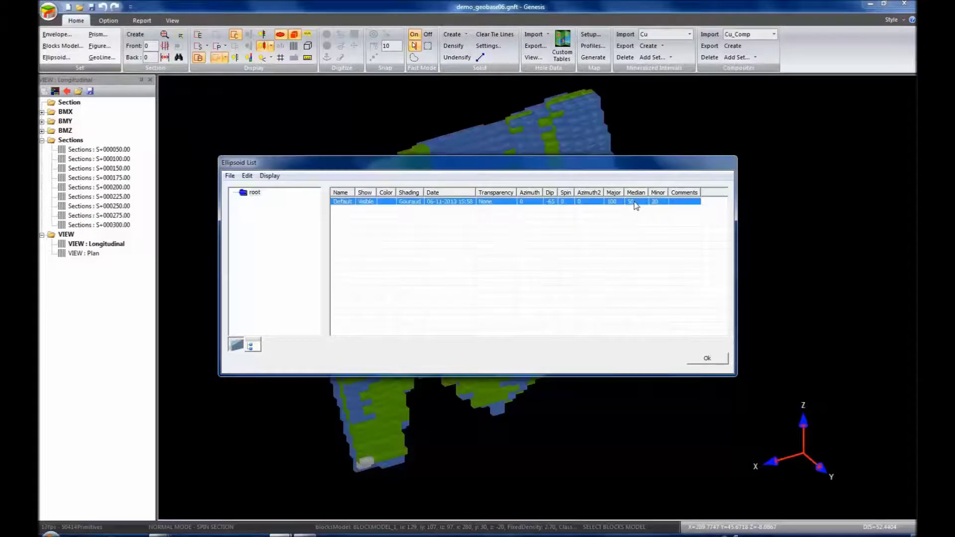
double_click(631, 201)
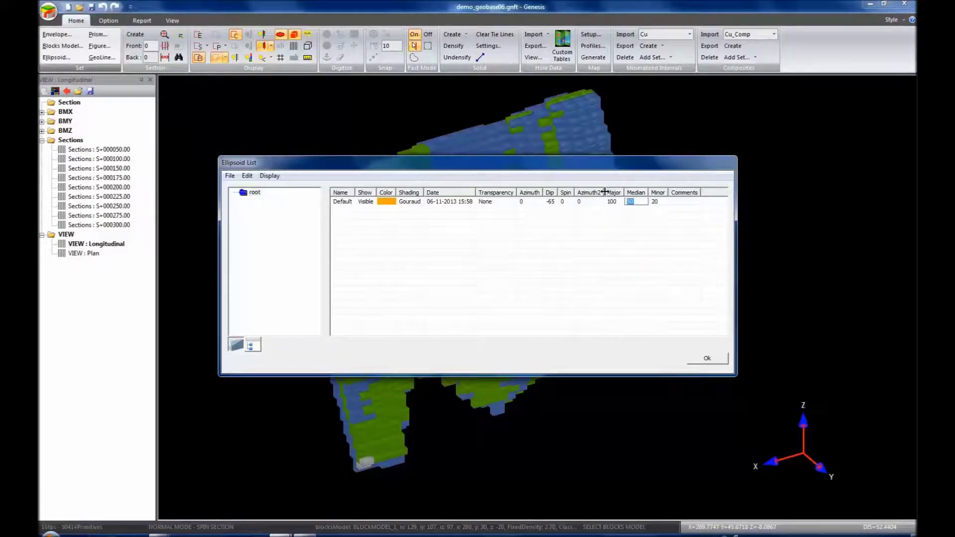
type("80")
left_click(620, 230)
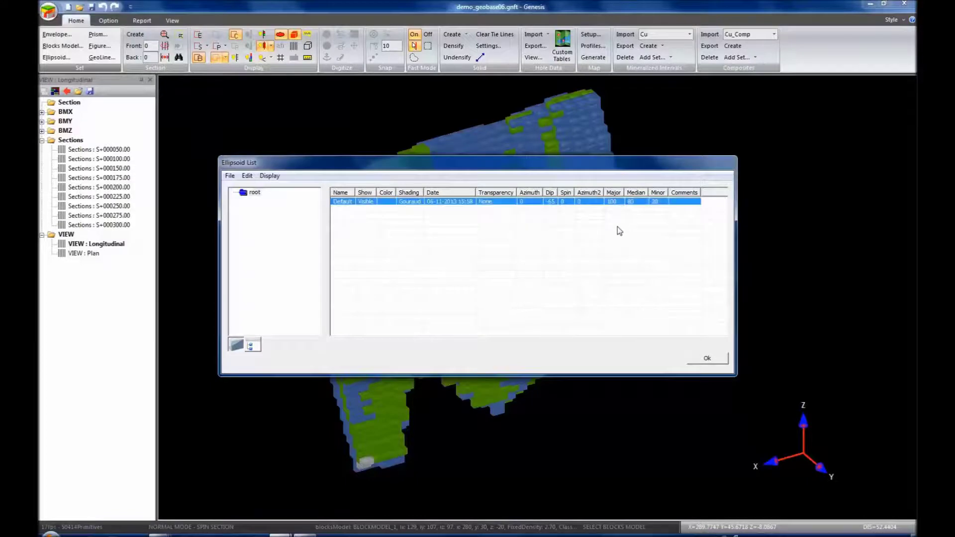
left_click(706, 359)
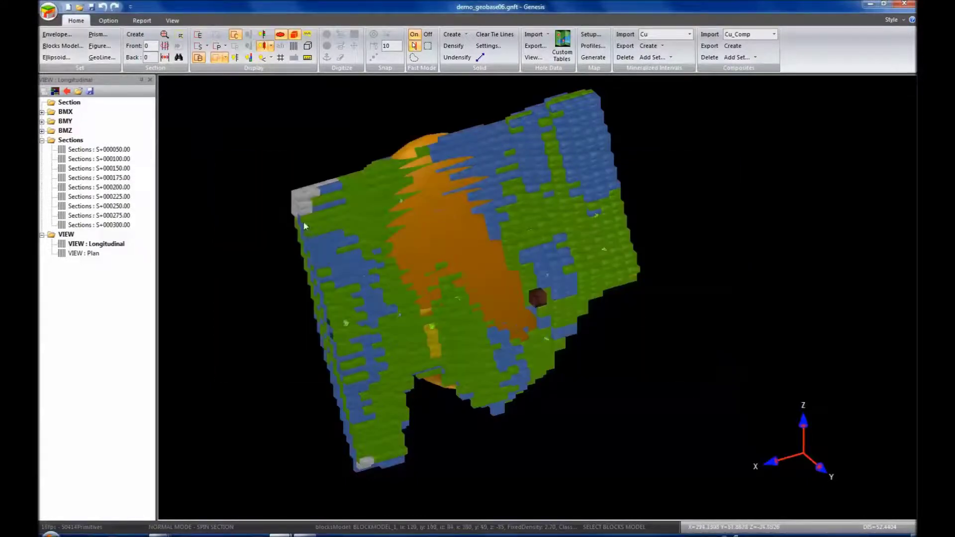
Step: Clear BLOCKMODEL_1's existing estimate for all listed variables
left_click(161, 59)
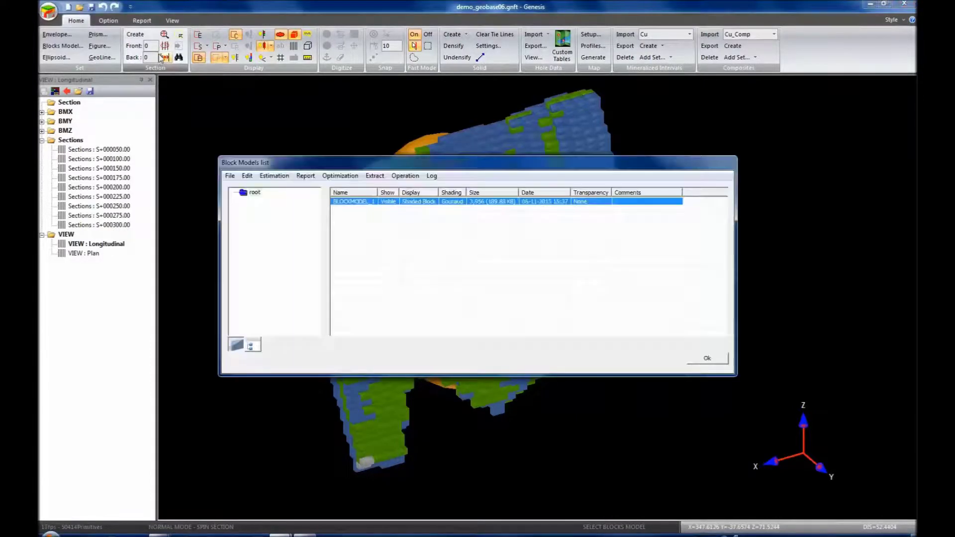
left_click(274, 176)
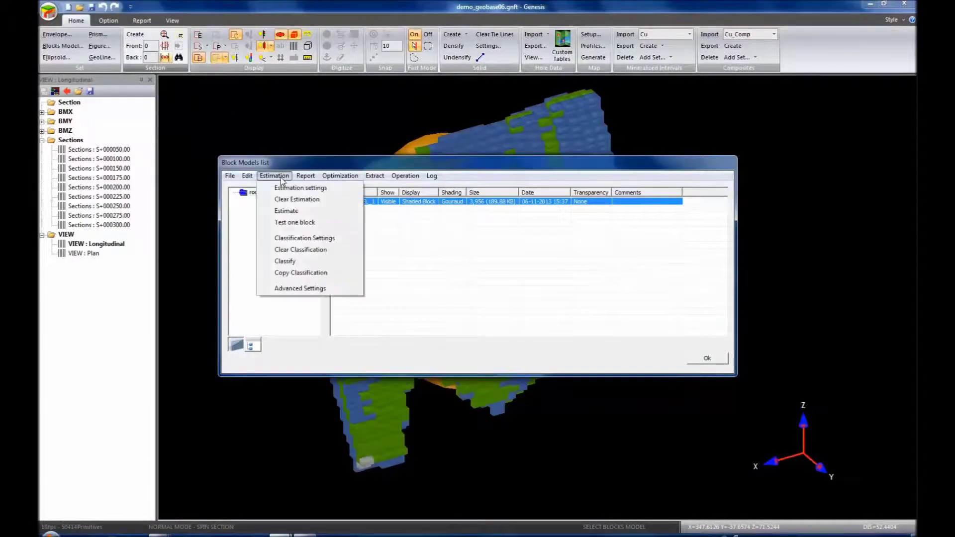
left_click(290, 200)
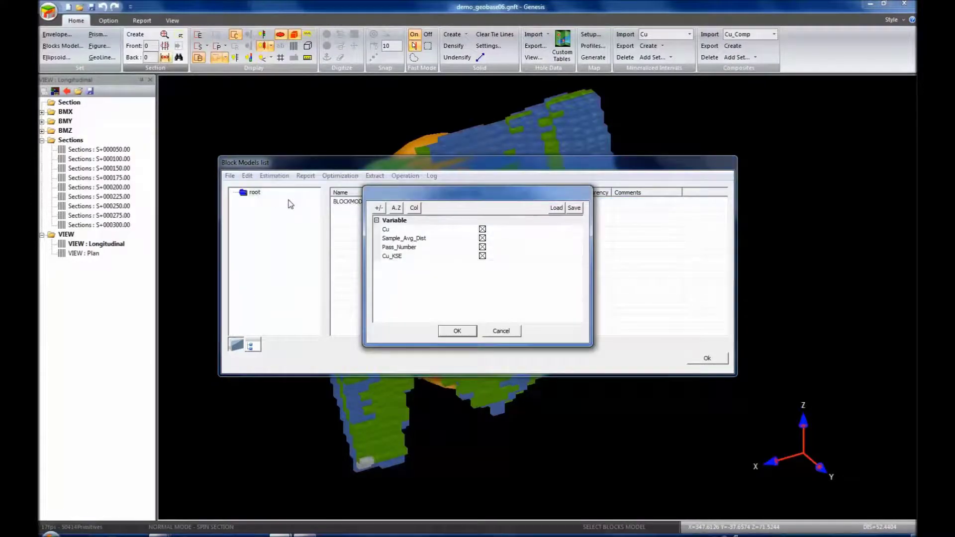
left_click(458, 331)
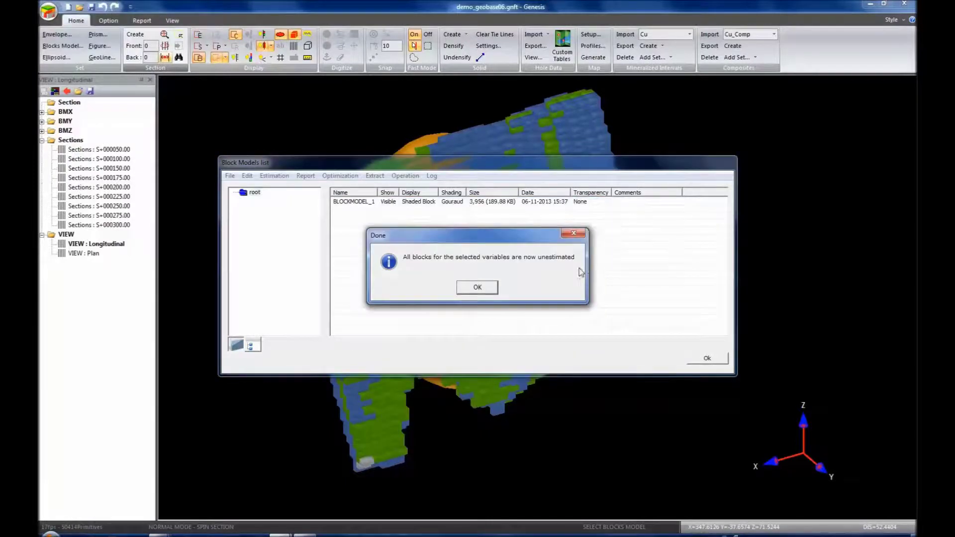
left_click(479, 287)
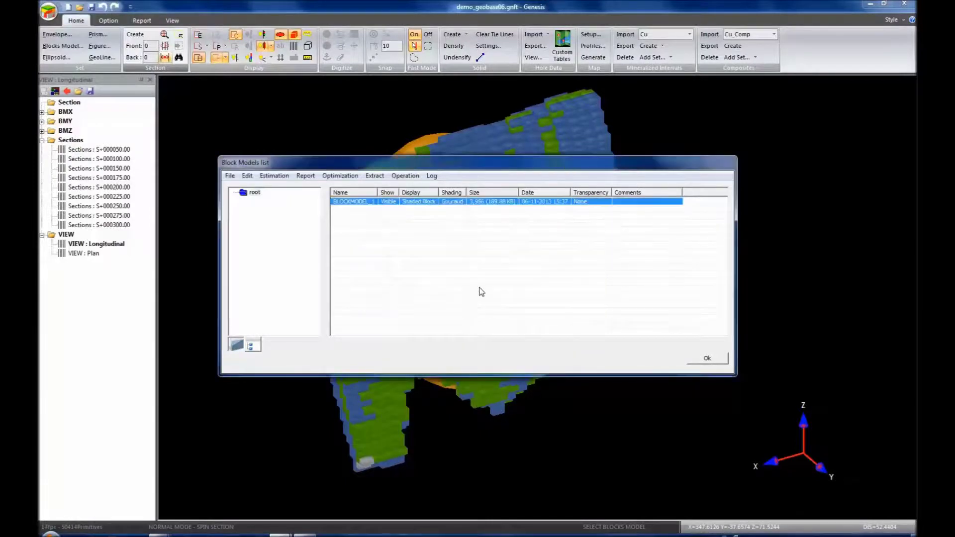
left_click(707, 359)
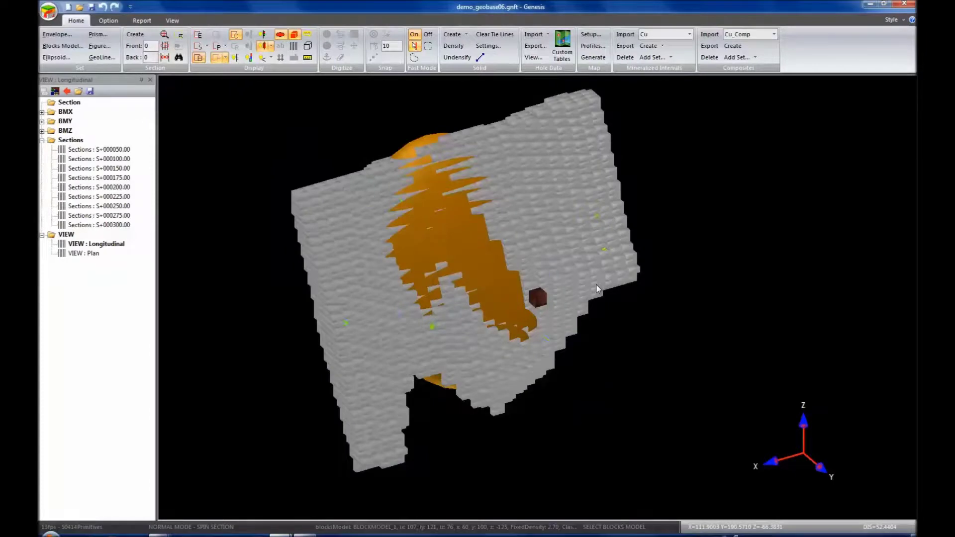
Step: Re-run Estimation > Estimate on BLOCKMODEL_1 and view the regraded block model
double_click(434, 175)
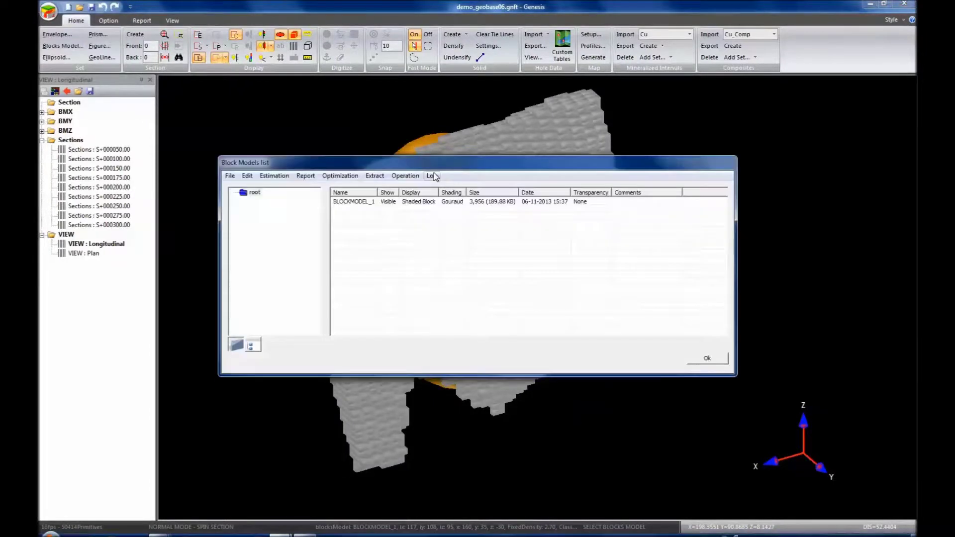
left_click(362, 202)
left_click(274, 175)
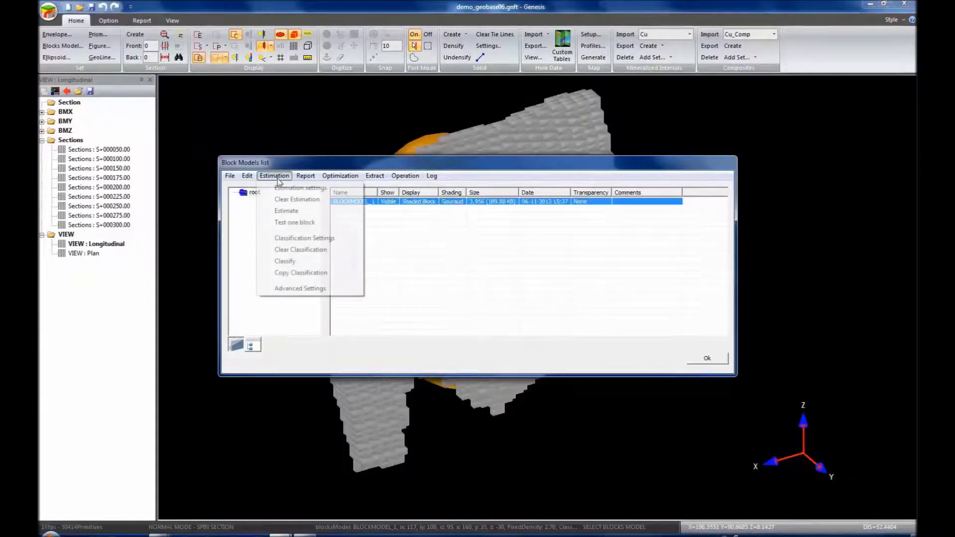
left_click(287, 210)
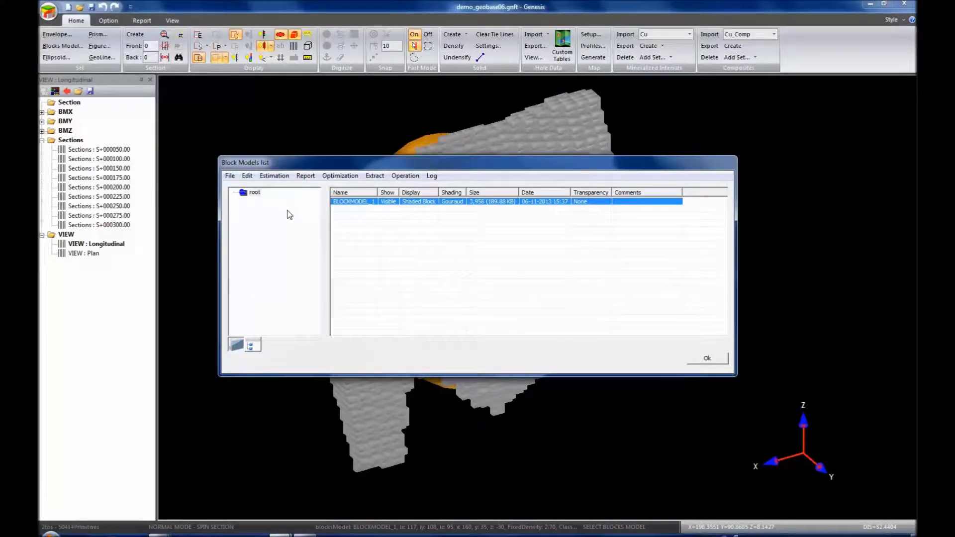
left_click(707, 357)
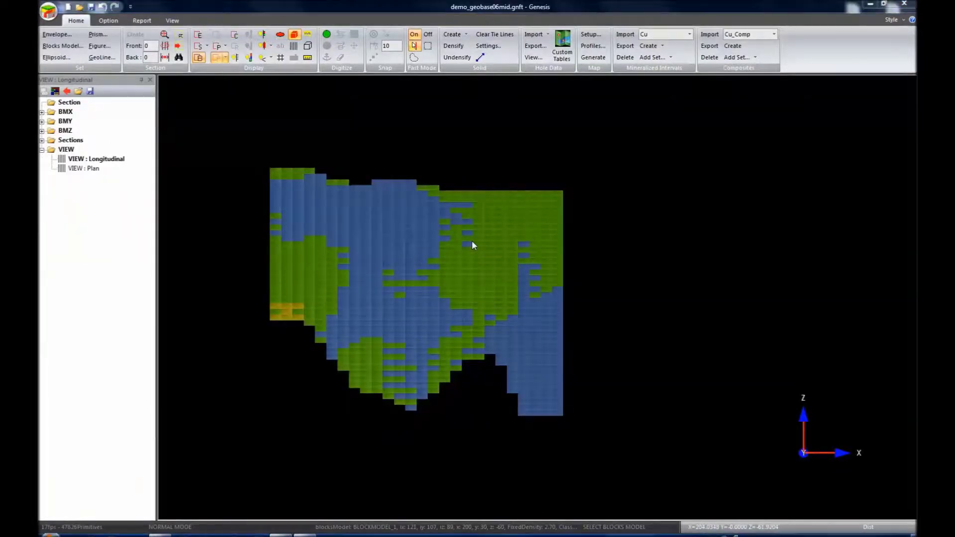
left_click(449, 260)
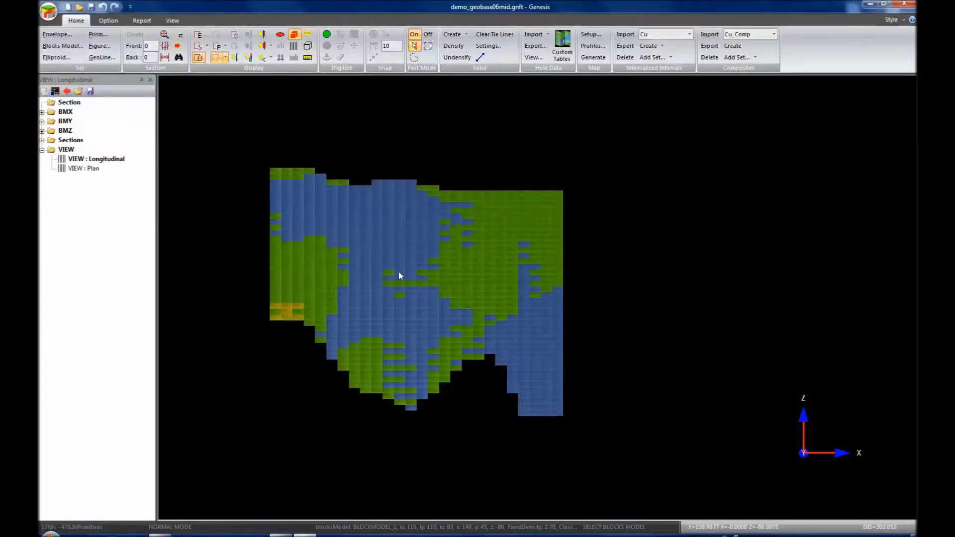
middle_click_drag(398, 276, 505, 263)
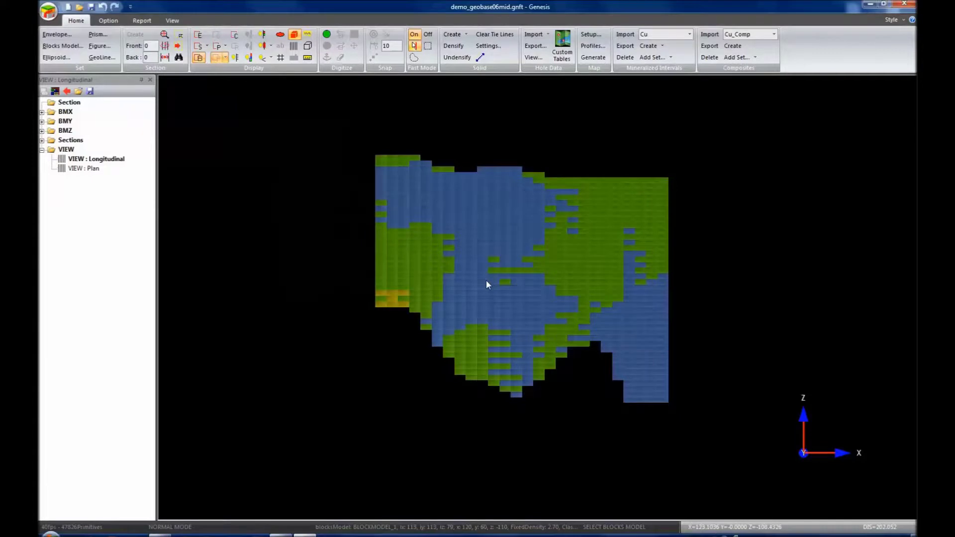
scroll(486, 280, "down", 1)
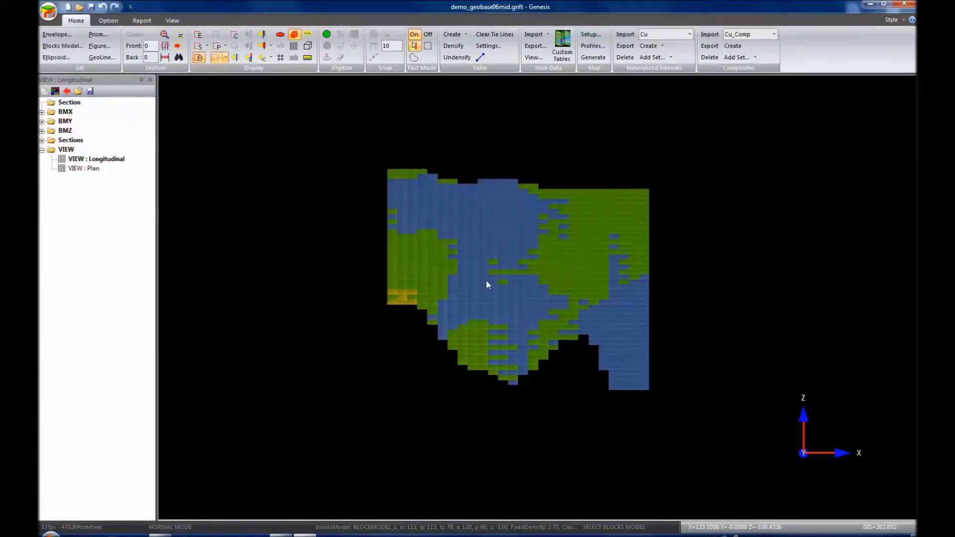
left_click(72, 50)
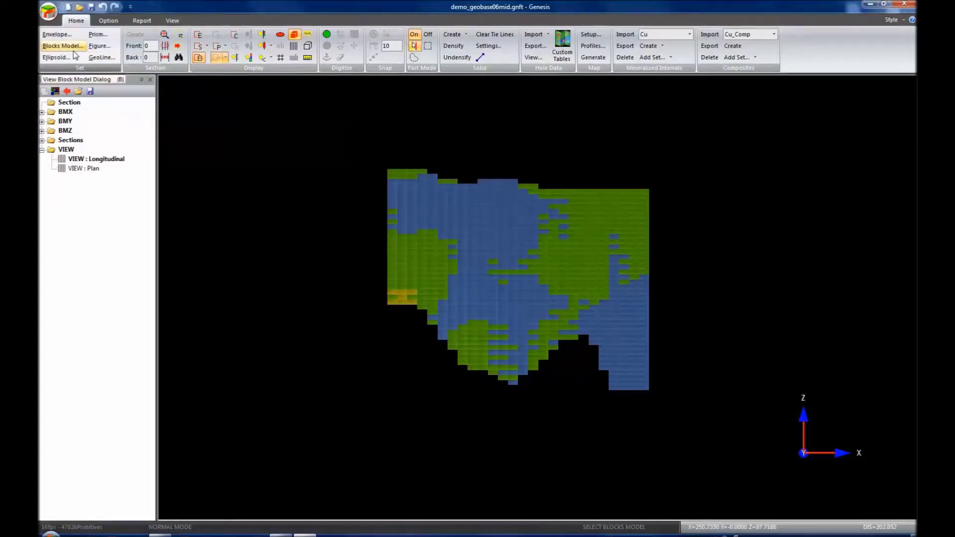
left_click(73, 50)
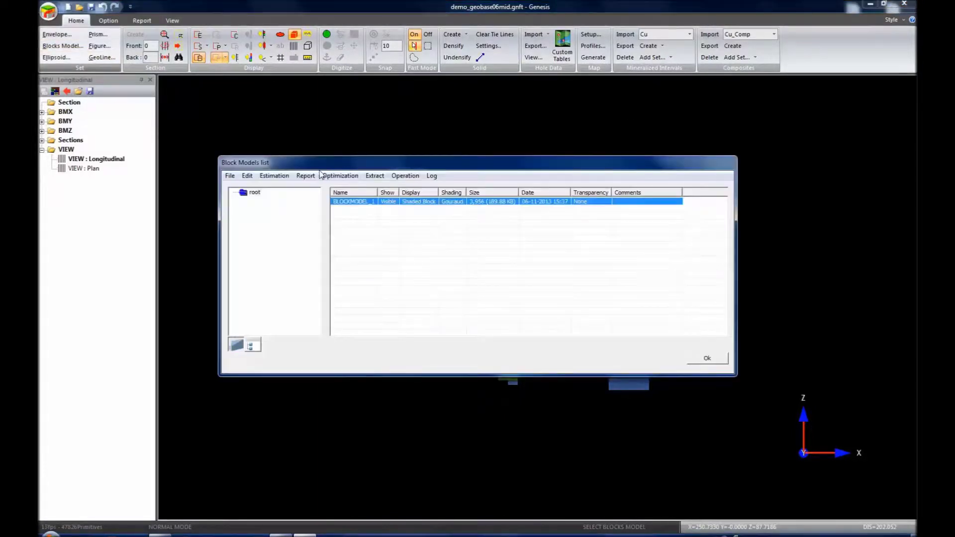
left_click(304, 176)
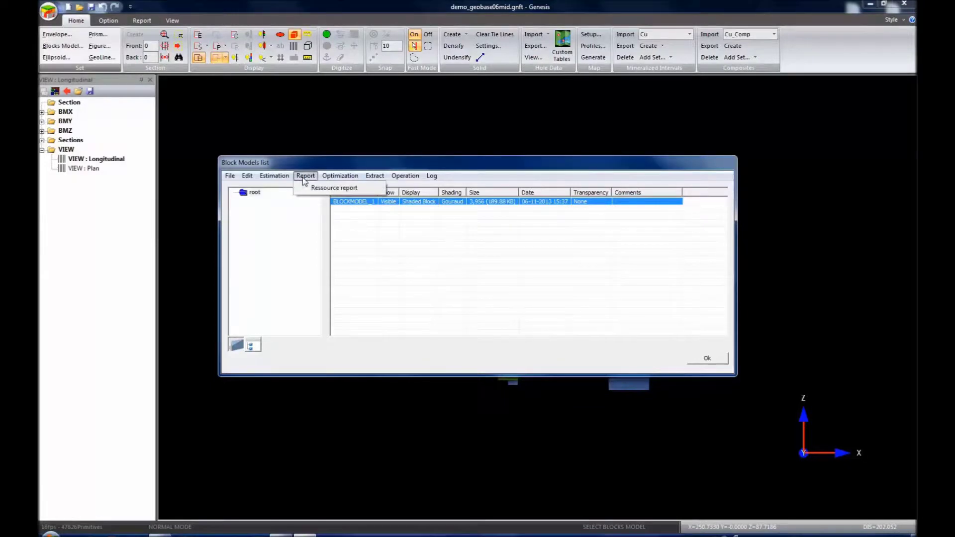
left_click(329, 188)
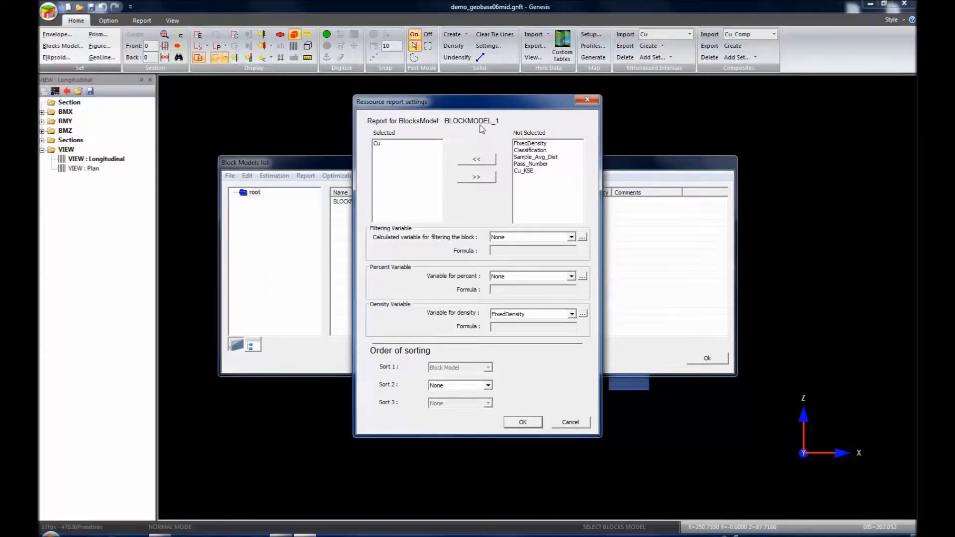
left_click(379, 143)
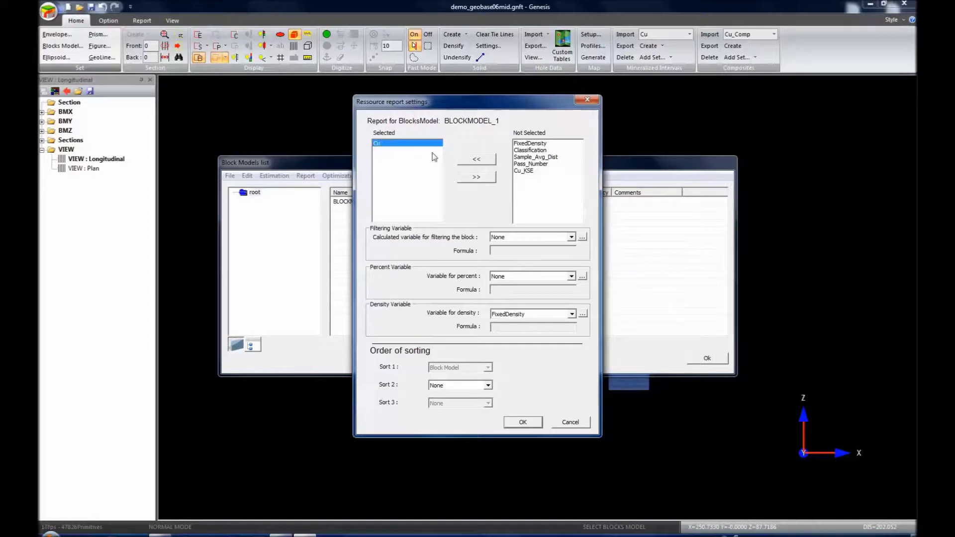
left_click(478, 179)
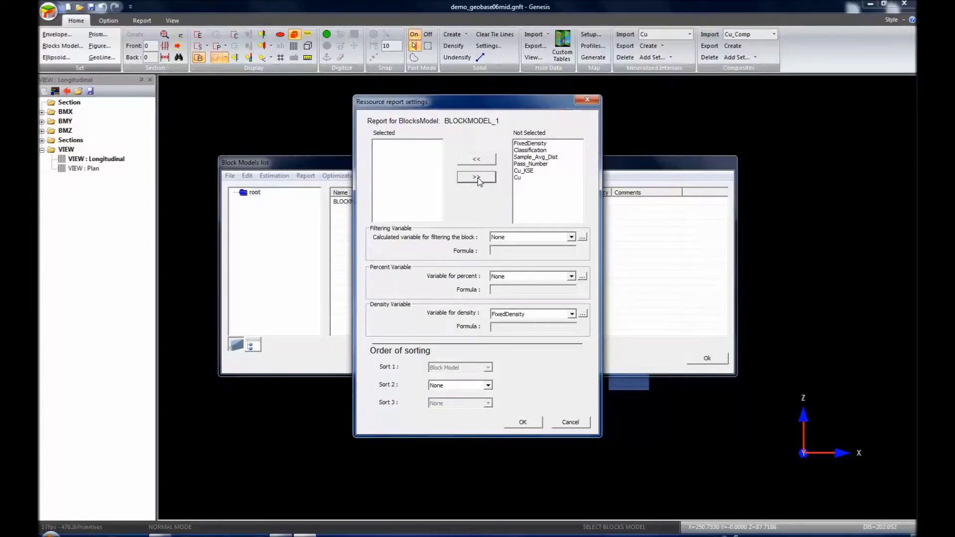
left_click(523, 177)
left_click(486, 159)
left_click(510, 238)
left_click(510, 238)
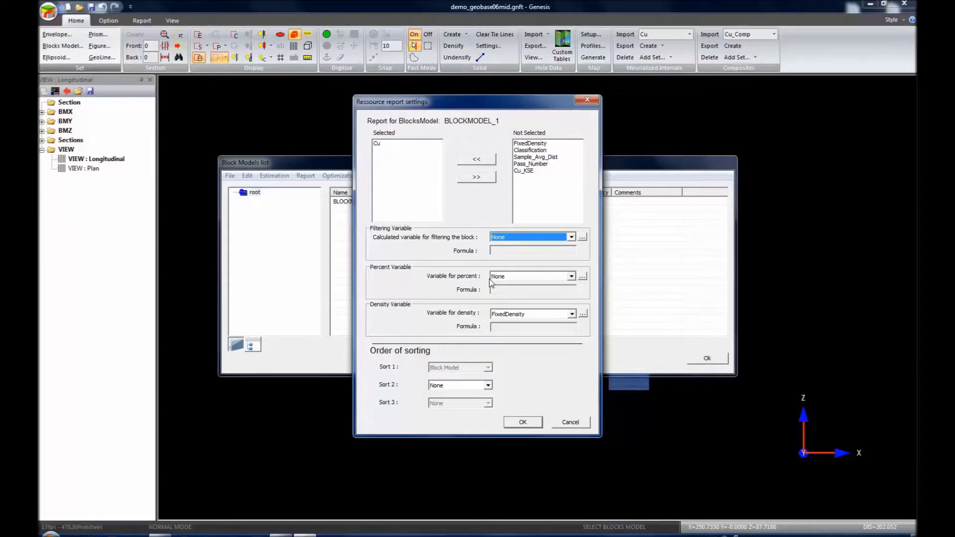
left_click(570, 277)
left_click(567, 285)
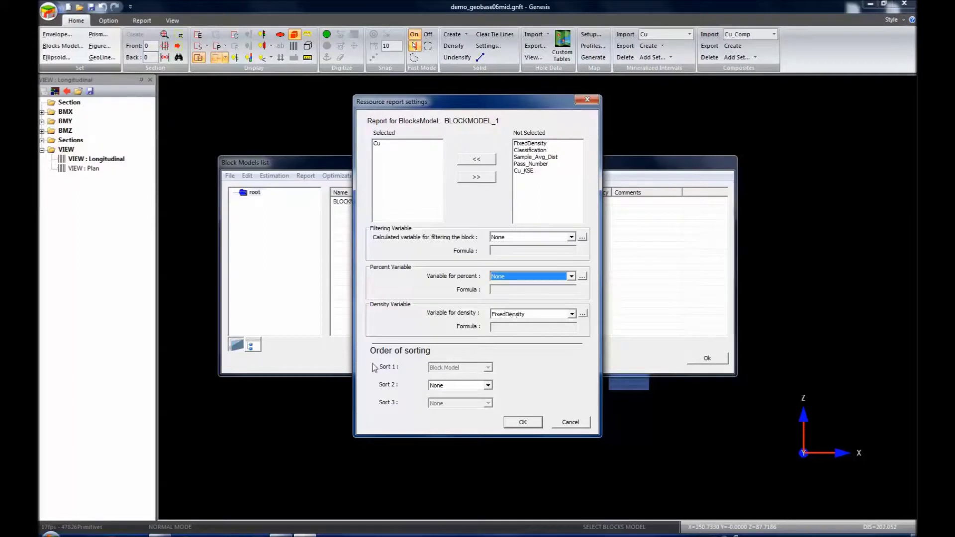
left_click(444, 385)
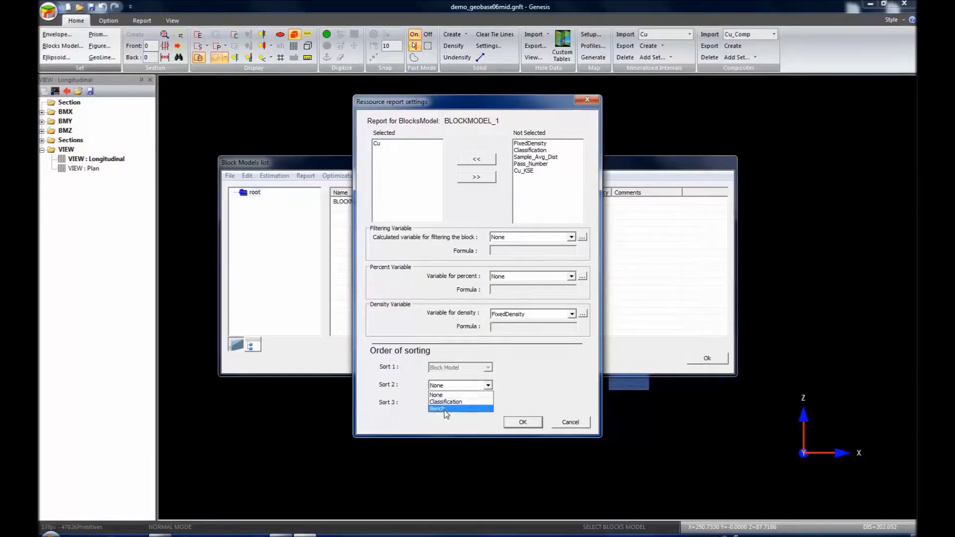
left_click(445, 386)
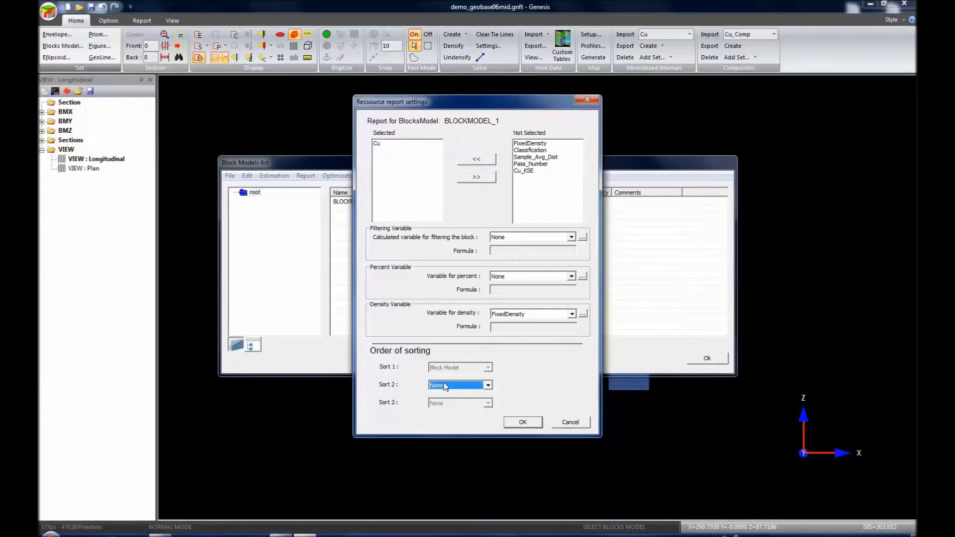
left_click(514, 422)
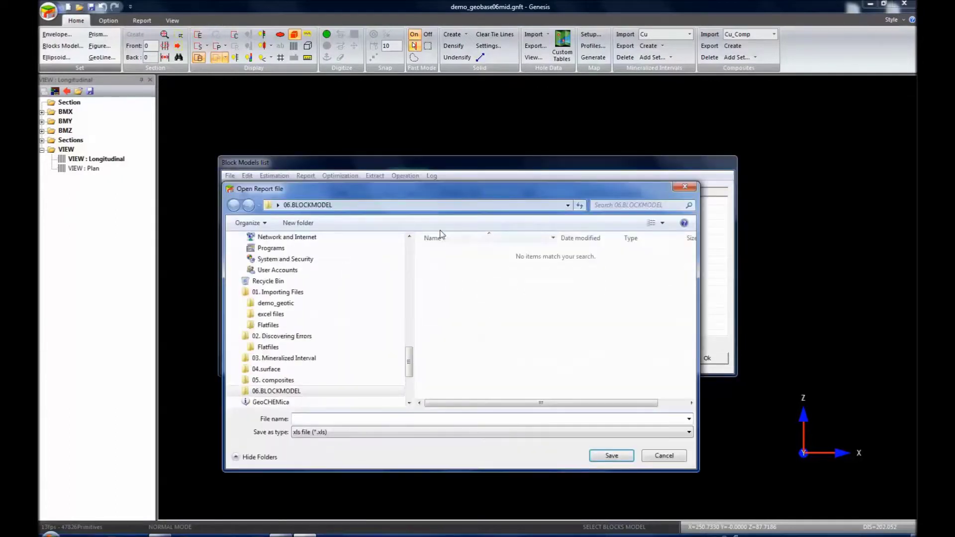
Step: Save the report as CSV over the existing resource_unclassified.csv and choose to view it
left_click_drag(437, 192, 434, 121)
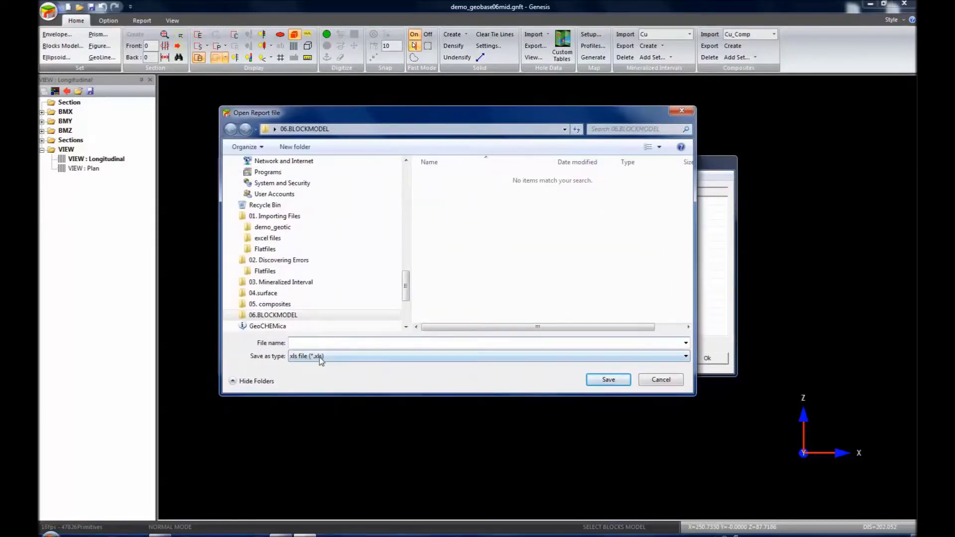
left_click(320, 356)
left_click(319, 390)
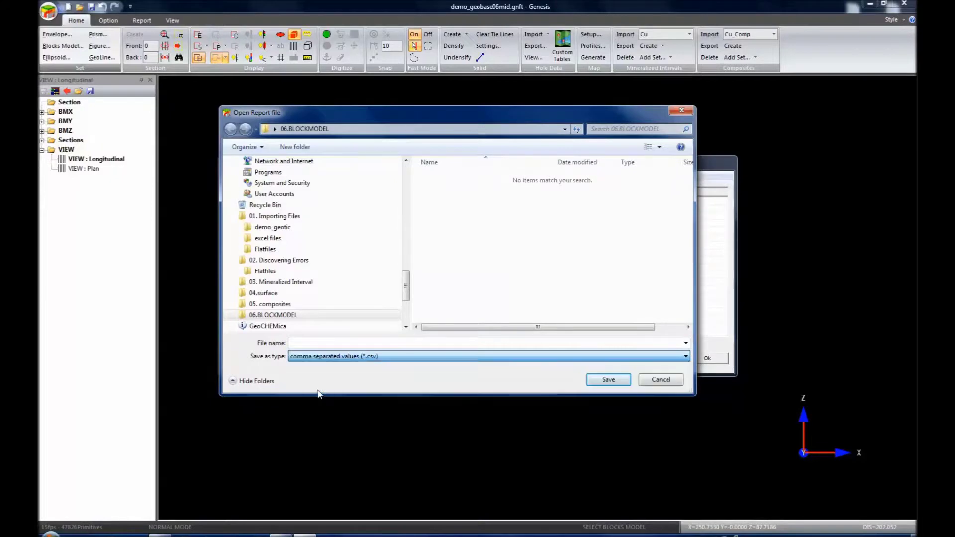
left_click(328, 343)
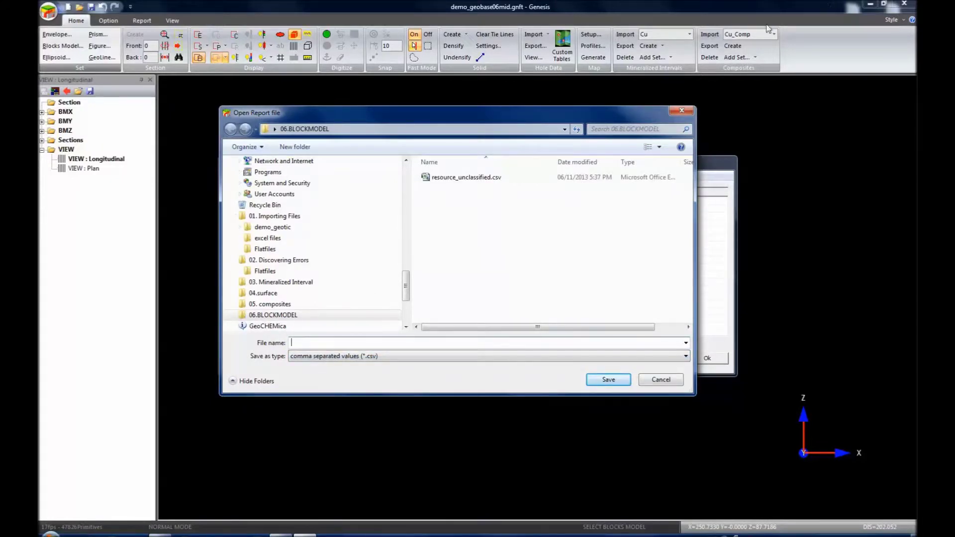
left_click(480, 178)
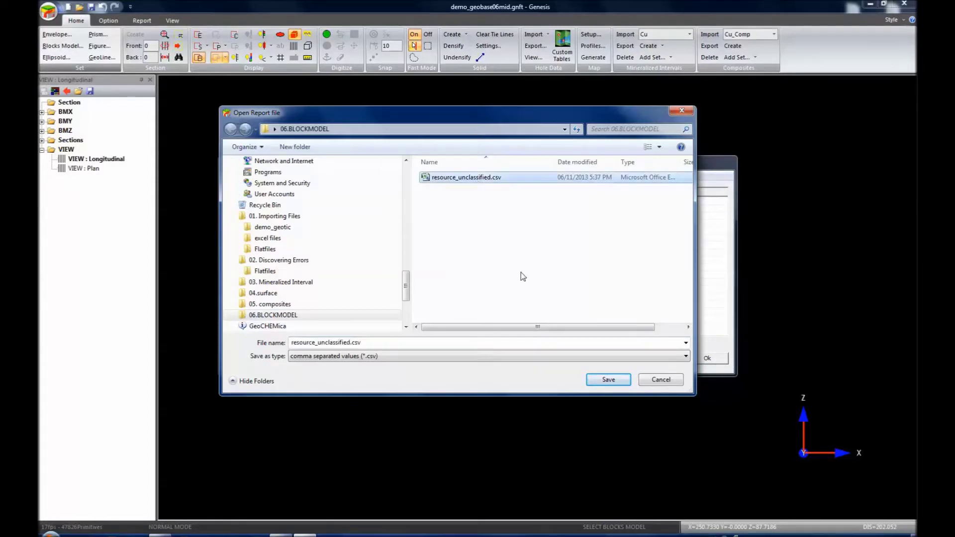
left_click(608, 380)
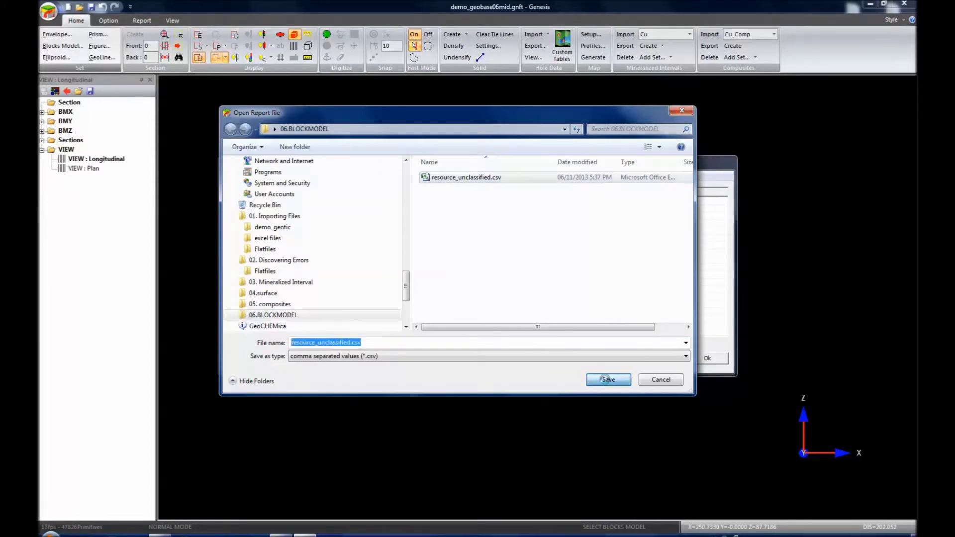
left_click(508, 275)
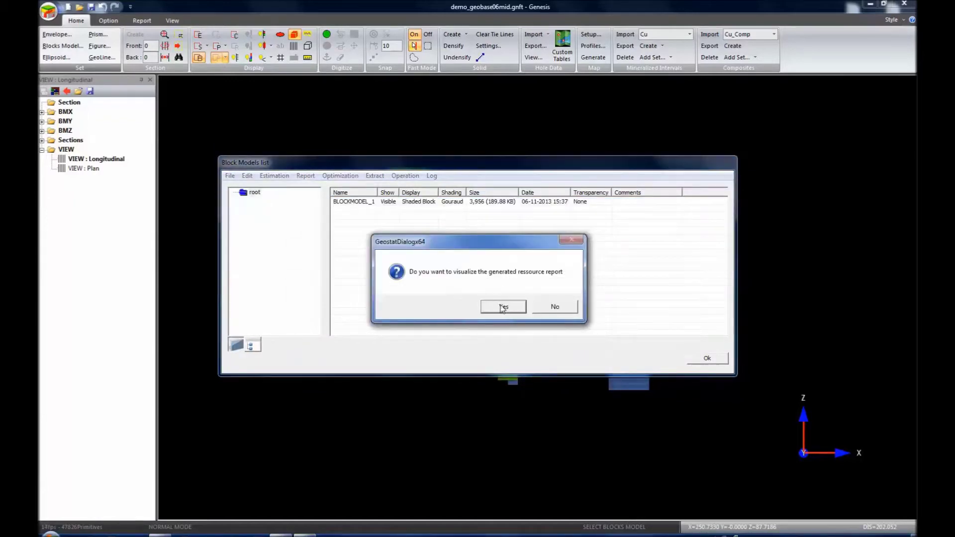
left_click(496, 307)
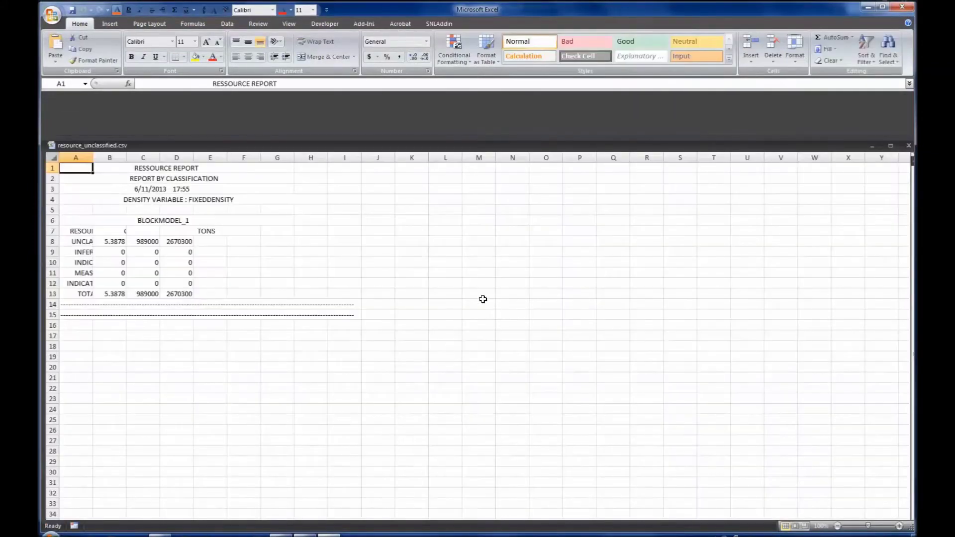
Step: Maximize the workbook, widen column A, and format C8:D13 in Comma Style with no decimals
double_click(312, 146)
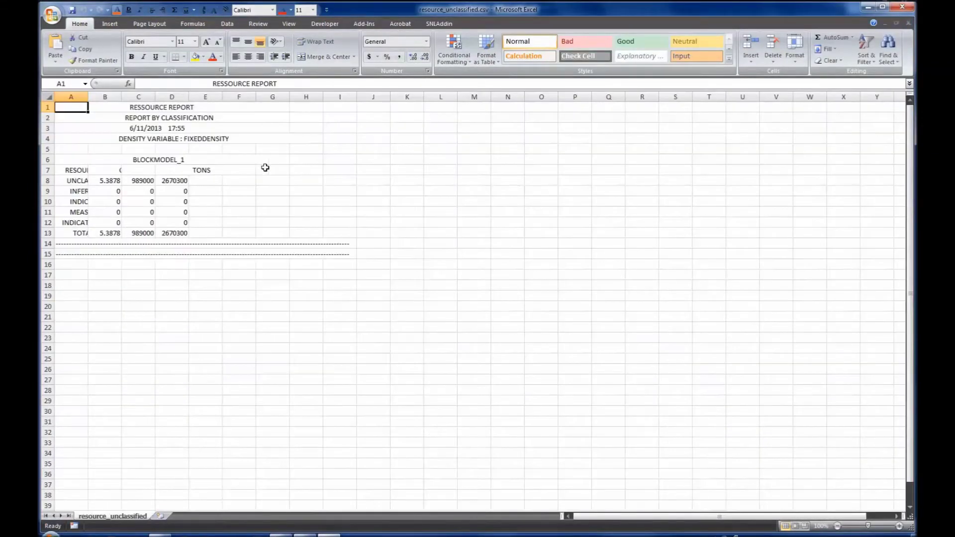
left_click_drag(88, 96, 325, 96)
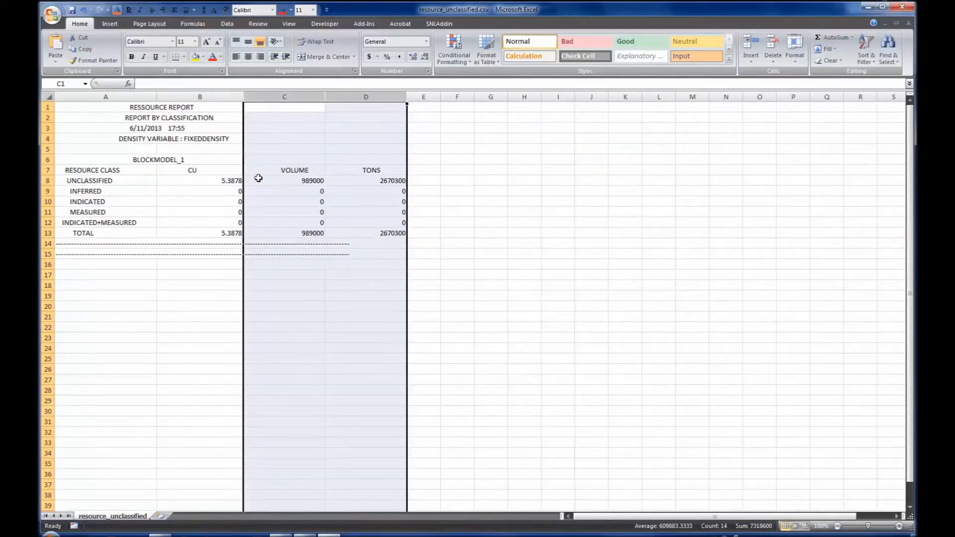
mouse_move(291, 180)
left_mouse_down()
mouse_move(371, 230)
mouse_move(300, 180)
left_mouse_up()
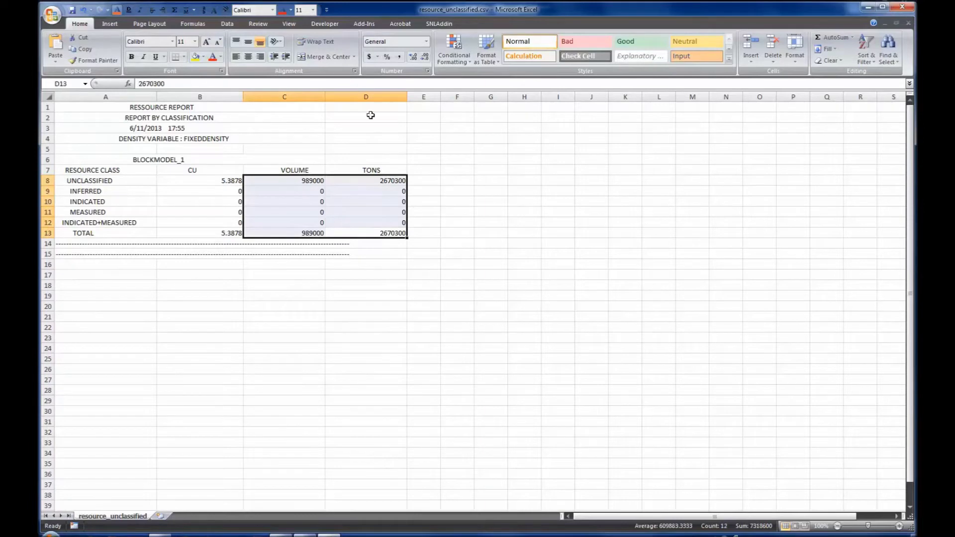
left_click(399, 56)
left_click(424, 57)
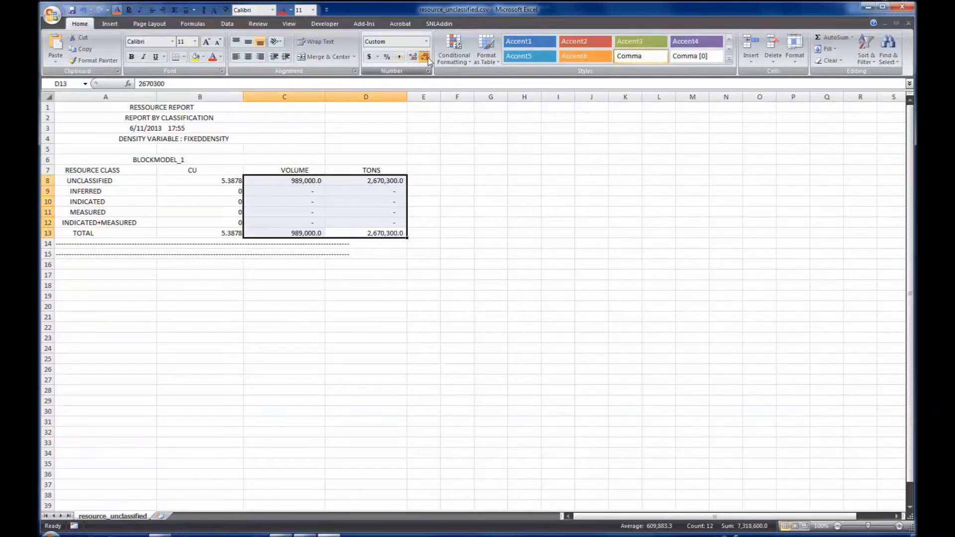
left_click(425, 57)
Step: Select the report title cells A1:B1
left_click(204, 188)
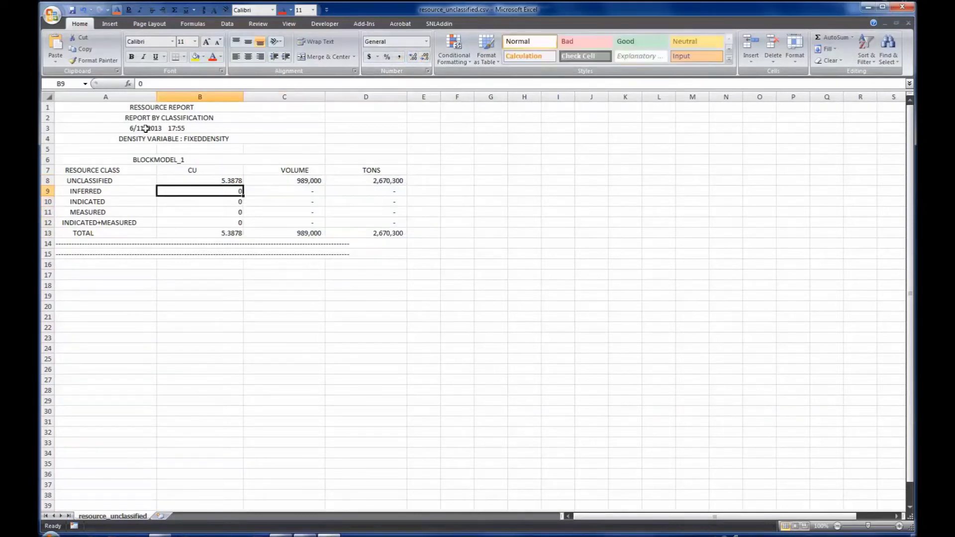
left_click(144, 108)
left_click_drag(144, 108, 195, 141)
left_click_drag(135, 159, 356, 157)
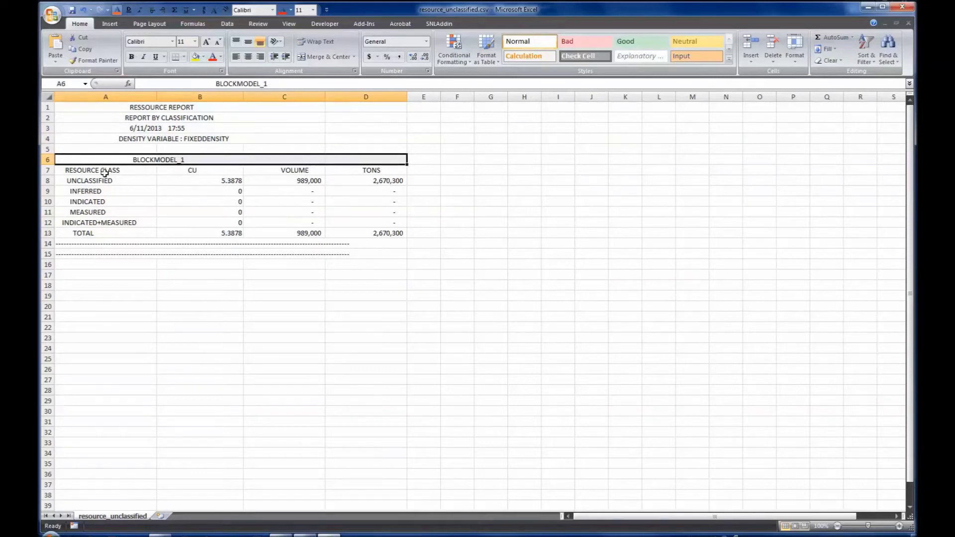
left_click(109, 171)
left_click(106, 183)
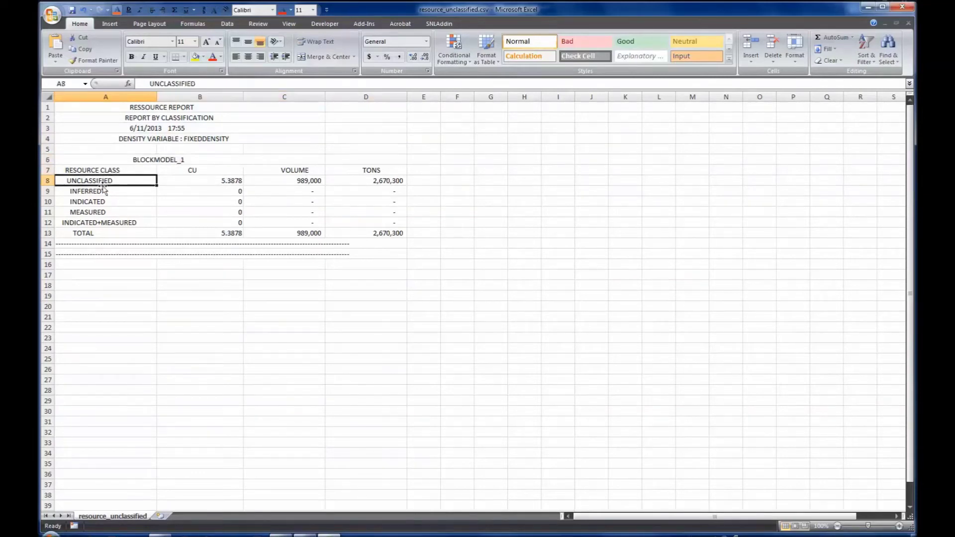
left_click(103, 192)
left_click(106, 204)
left_click(107, 213)
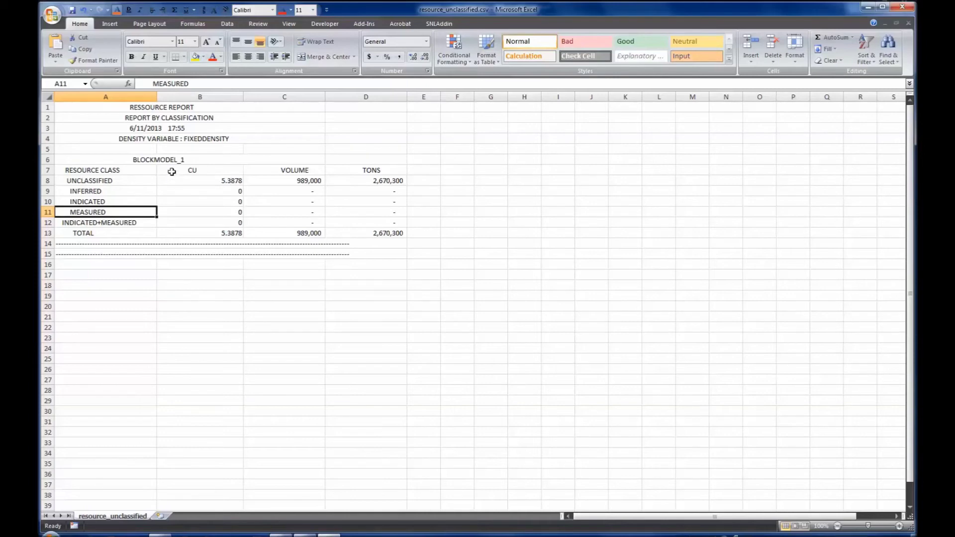
left_click(191, 181)
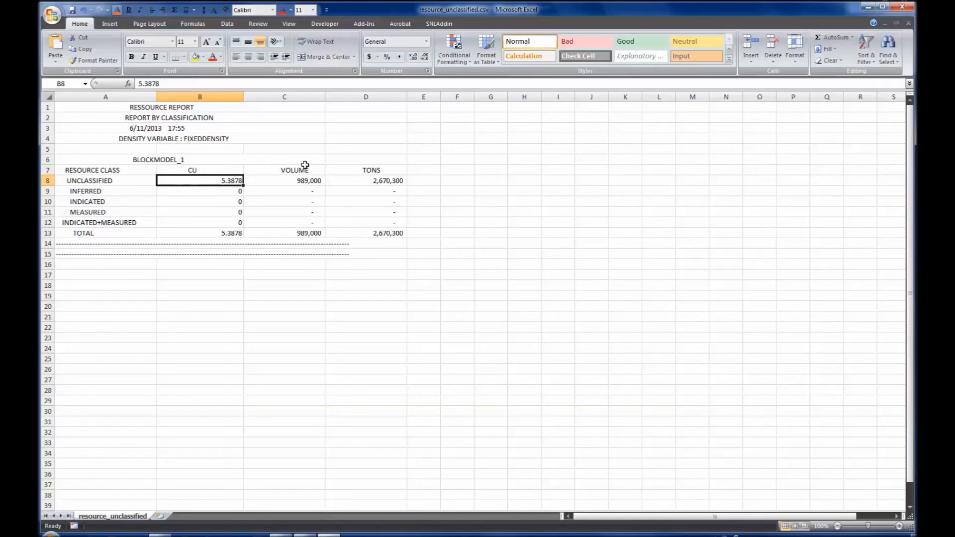
left_click_drag(198, 234, 372, 229)
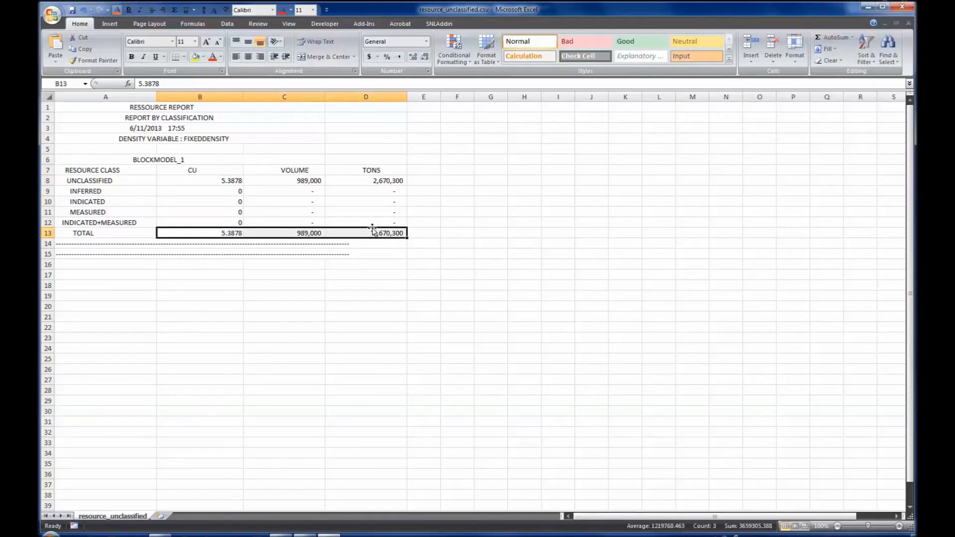